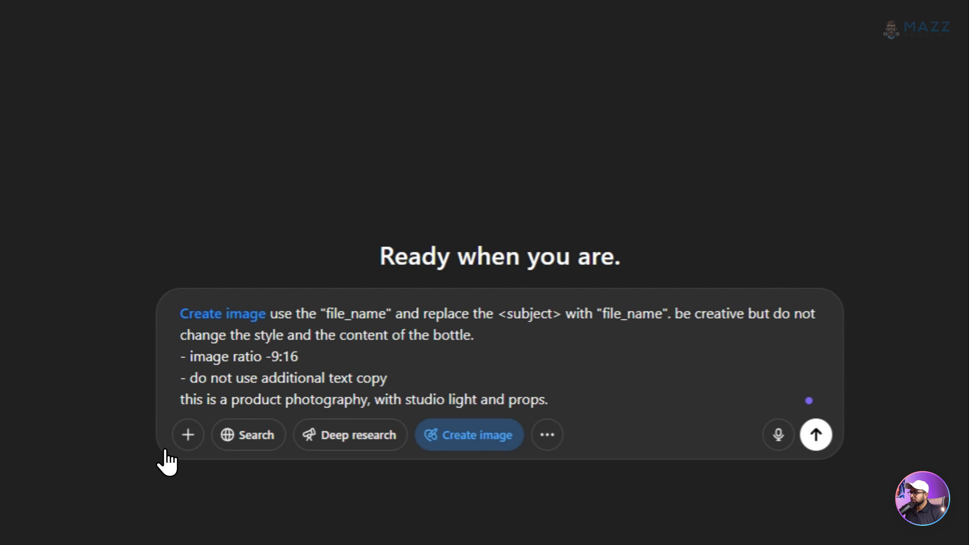
Browse the computer for files to upload, copy the file name akar_object, and paste it into the empty Notepad note.
click(188, 435)
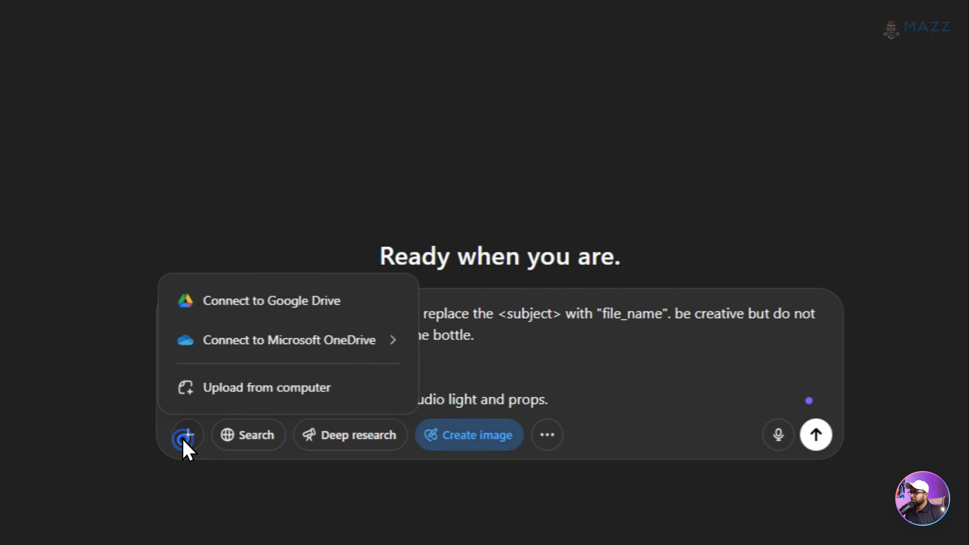
click(214, 395)
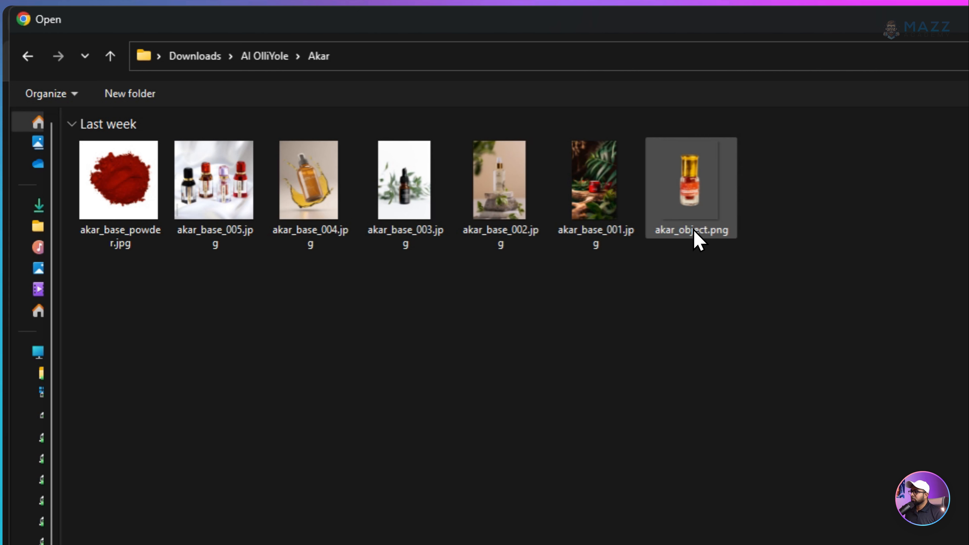
click(696, 220)
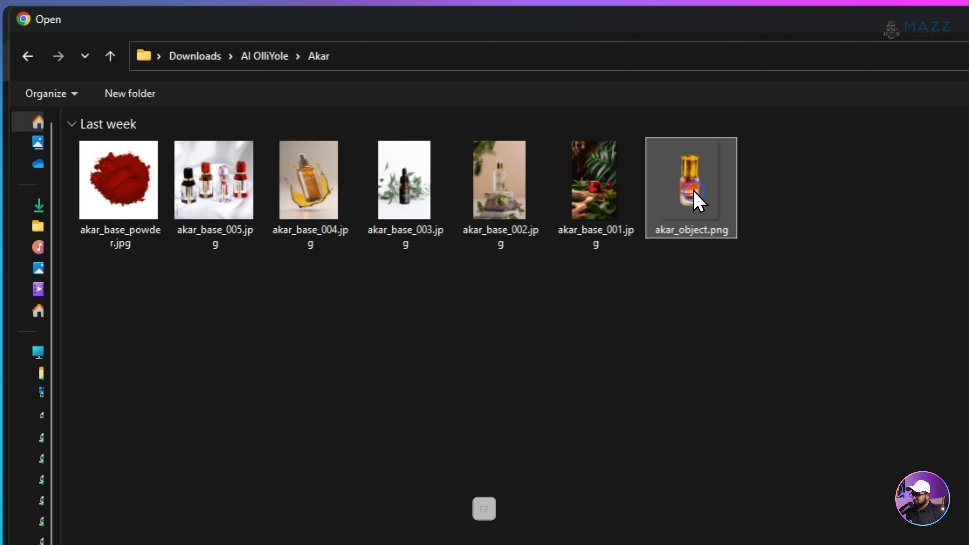
key(F2)
key(ctrl+c)
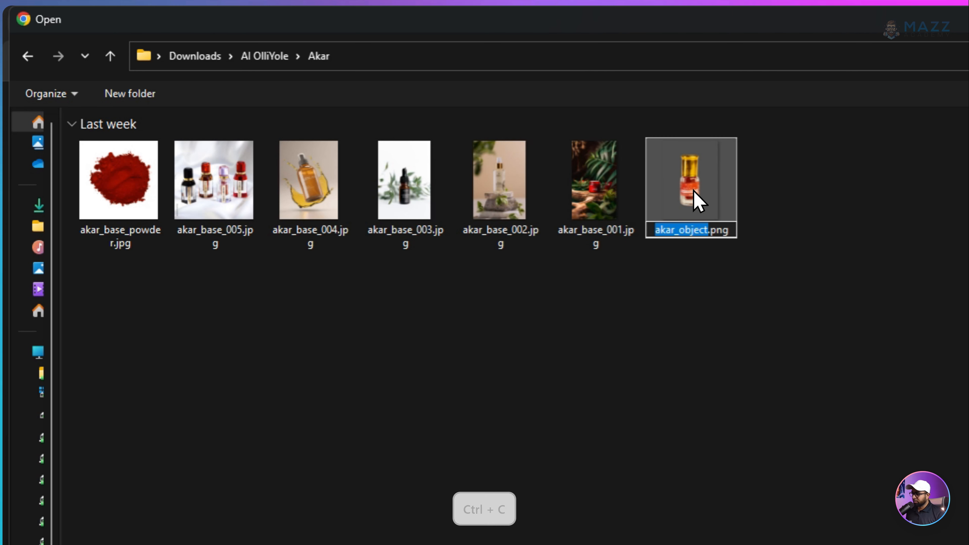
key(alt+Tab)
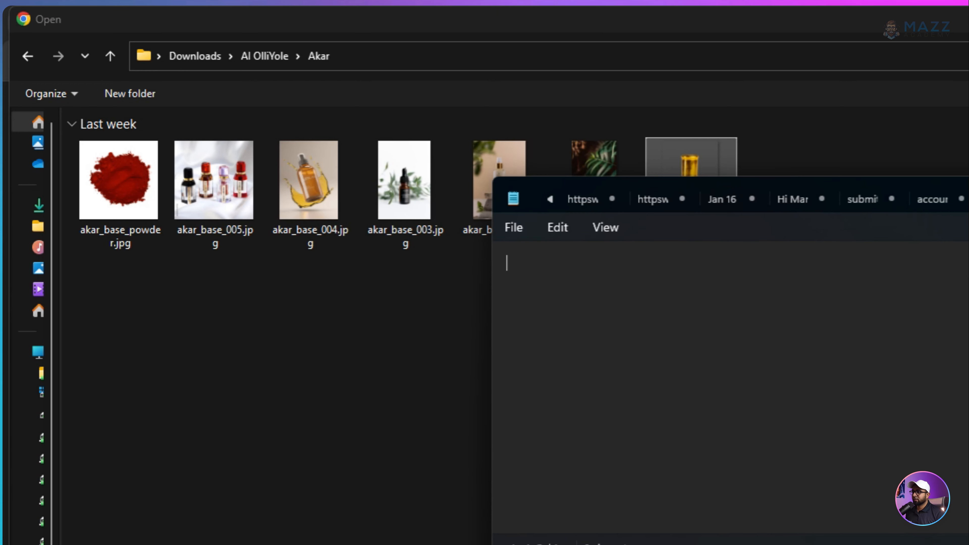
key(ctrl+v)
Copy the file name akar_base_001 from the Akar folder and paste it on a new line of the Notepad note.
click(580, 155)
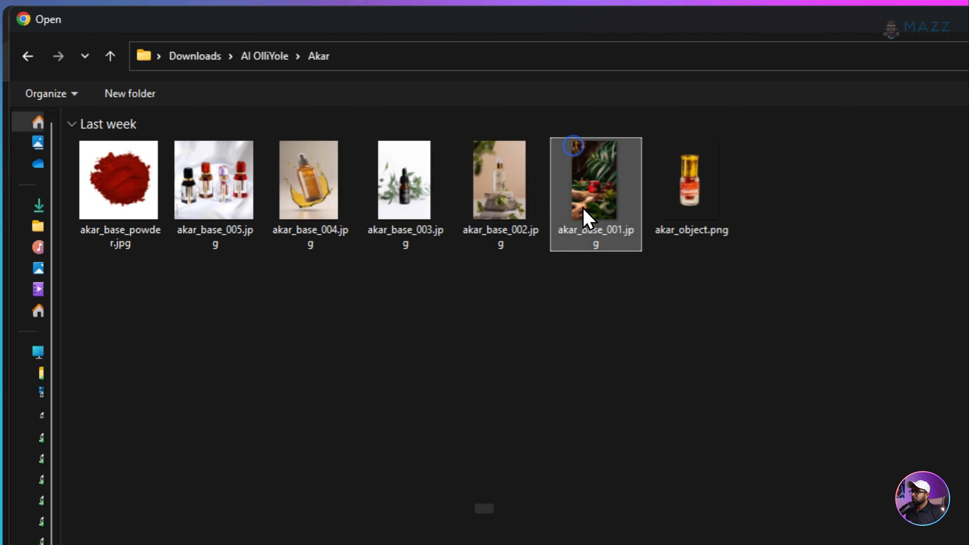
key(F2)
key(ctrl+c)
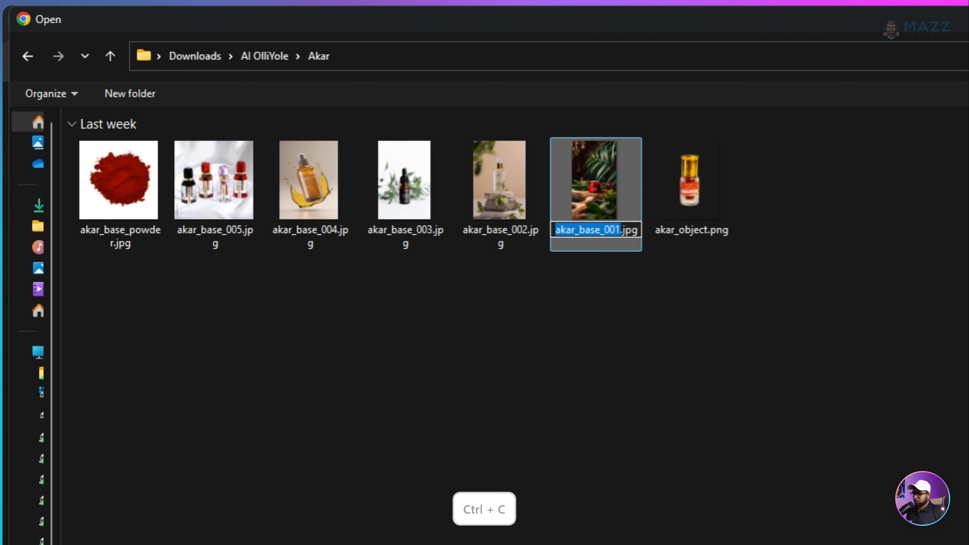
key(alt+Tab)
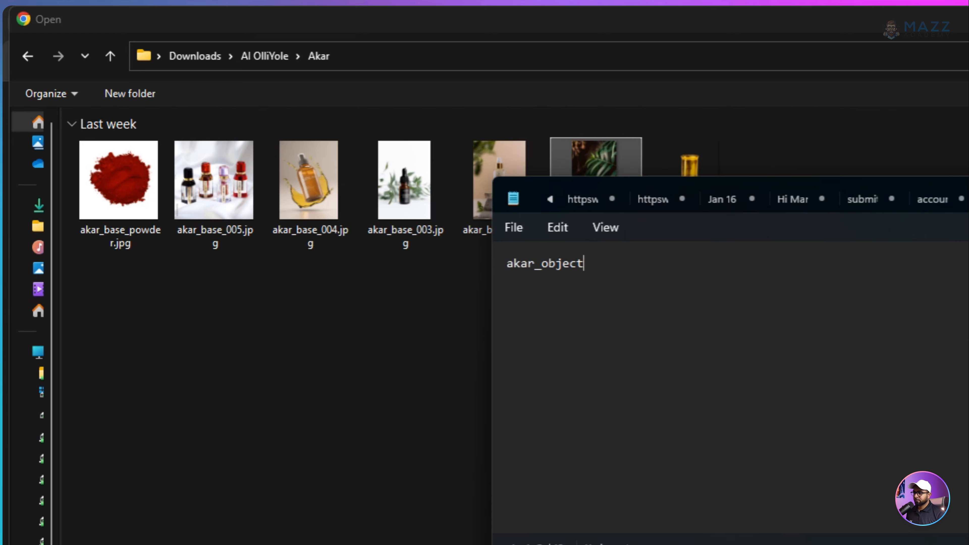
key(Return)
key(ctrl+v)
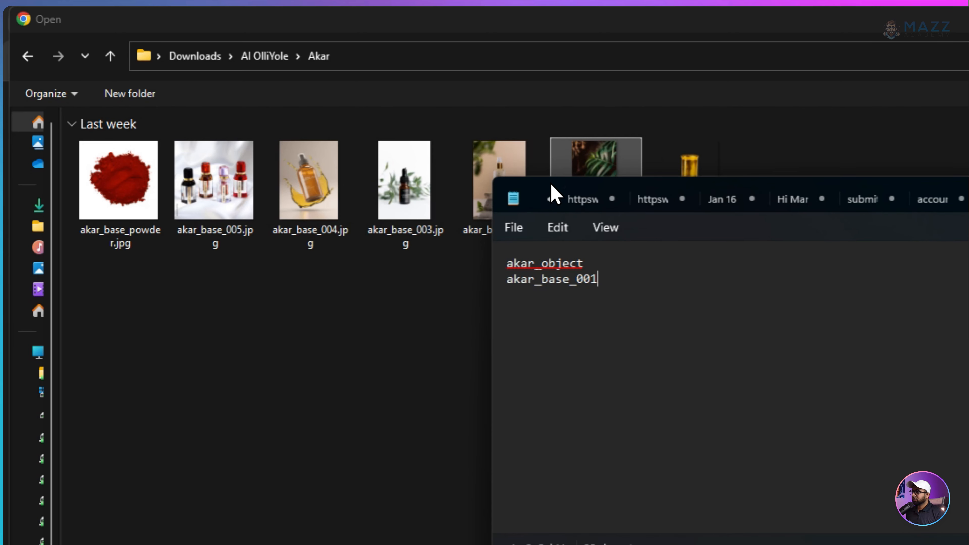
Copy the file name akar_base_powder from the red powder image in the Akar folder without renaming the file.
click(602, 160)
click(112, 208)
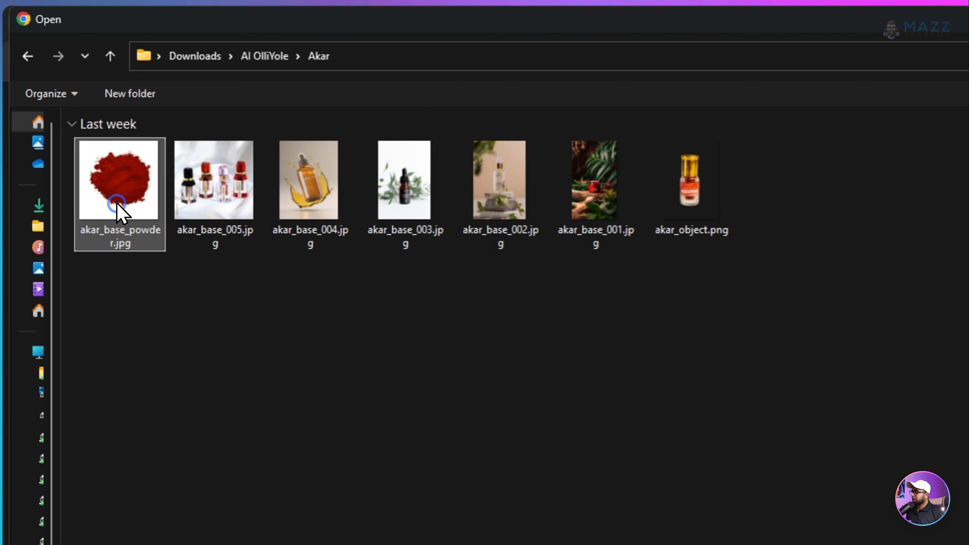
key(F2)
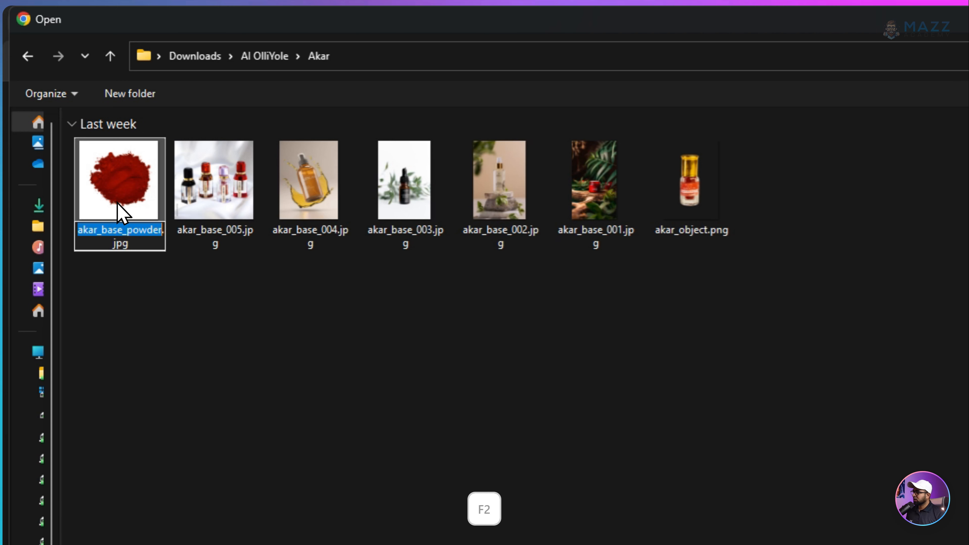
key(ctrl+c)
click(692, 374)
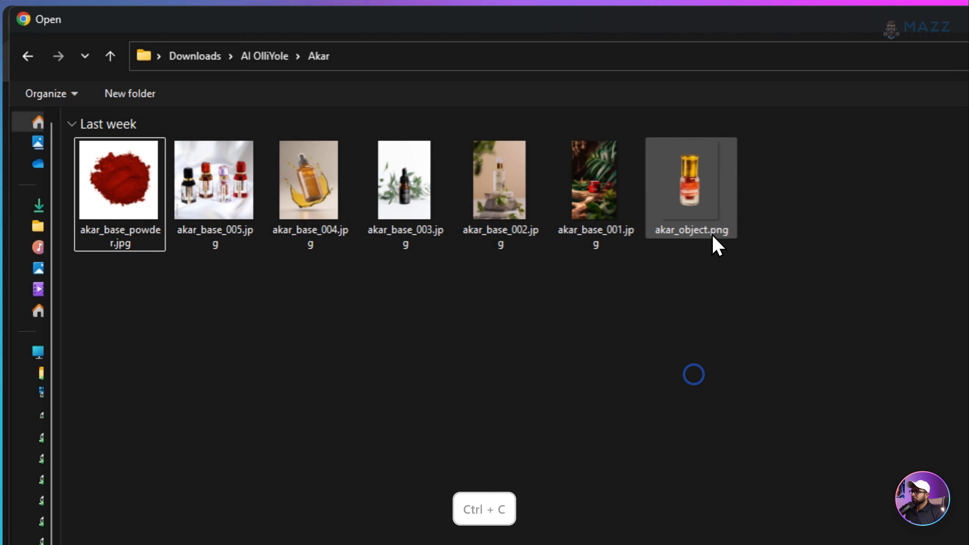
Upload akar_object.png, akar_base_001.jpg and akar_base_powder.jpg together to the ChatGPT prompt.
click(702, 226)
ctrl+click(601, 221)
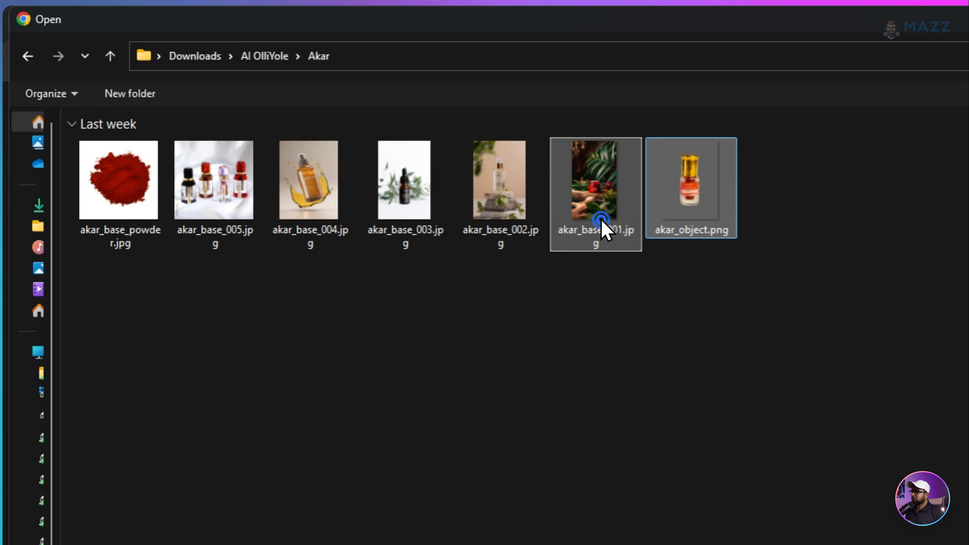
ctrl+click(92, 236)
key(Return)
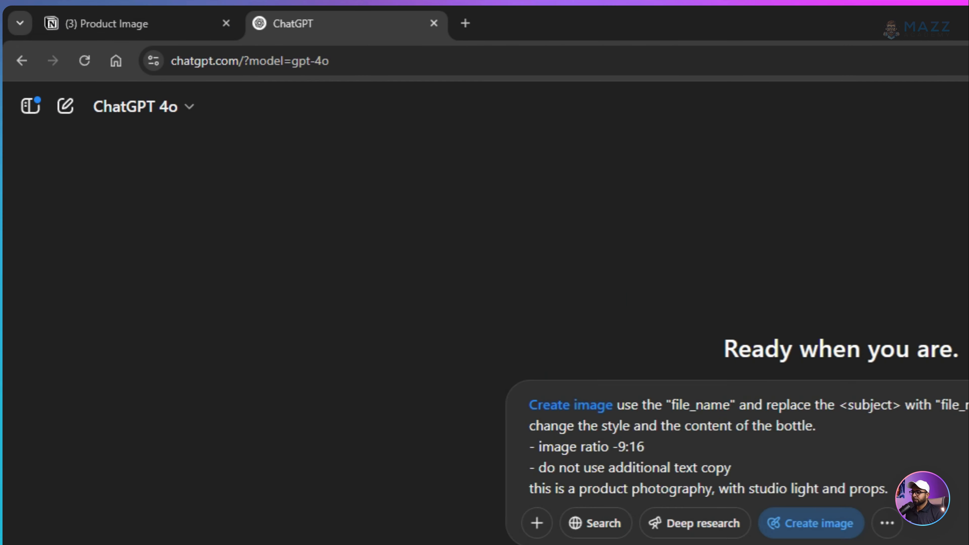
Switch to Notepad, paste akar_base_powder as the third line of the note, and minimize the window.
key(alt+Tab)
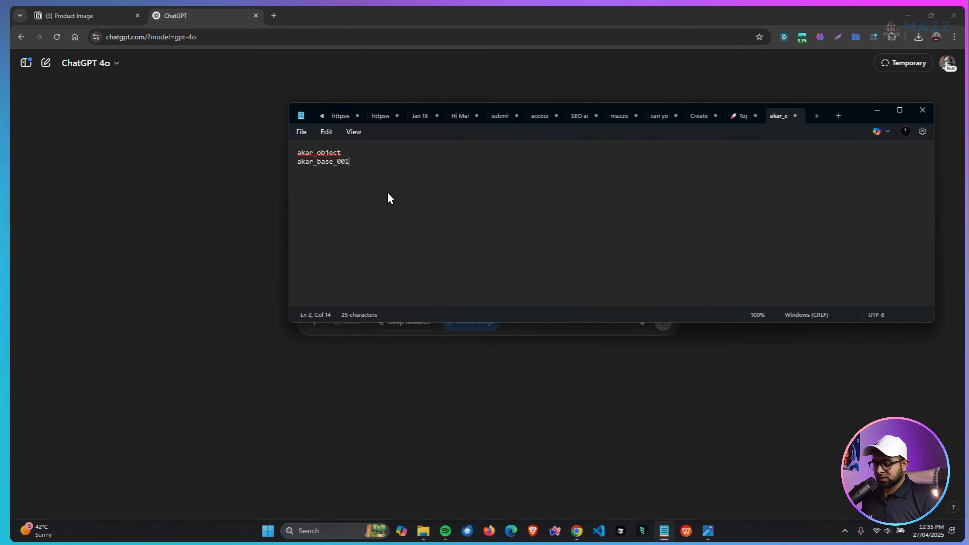
key(ctrl+v)
double_click(348, 150)
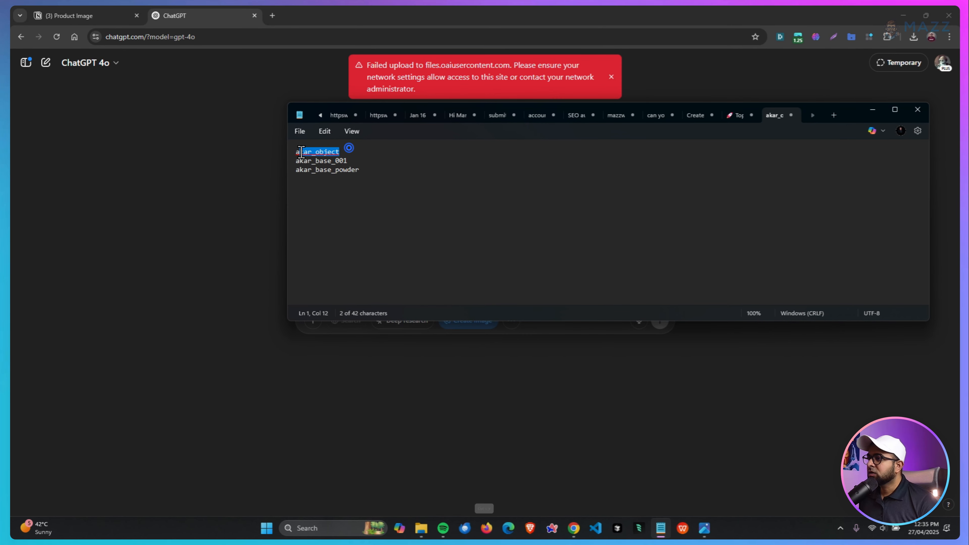
click(873, 110)
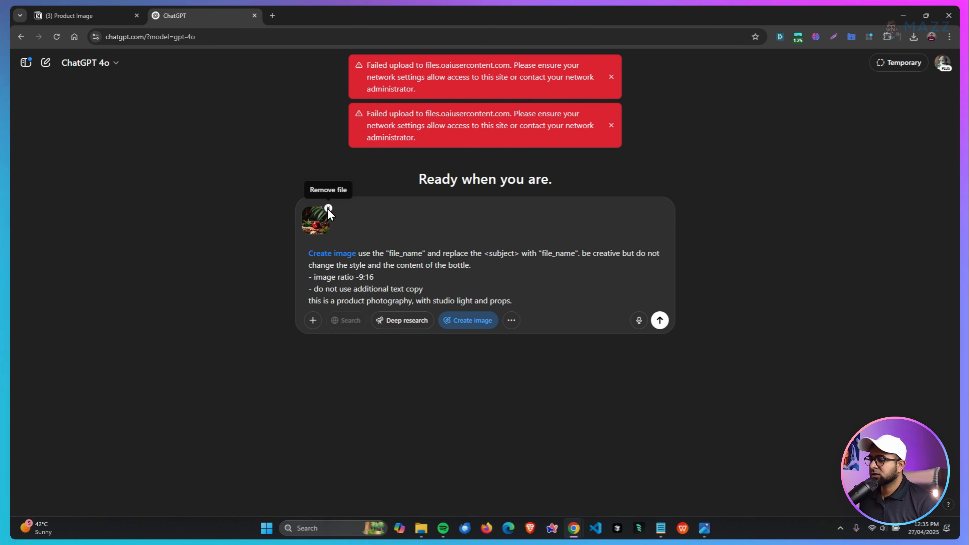
Upload the missing bottle image akar_object.png and powder image akar_base_powder.jpg from the computer again.
click(313, 320)
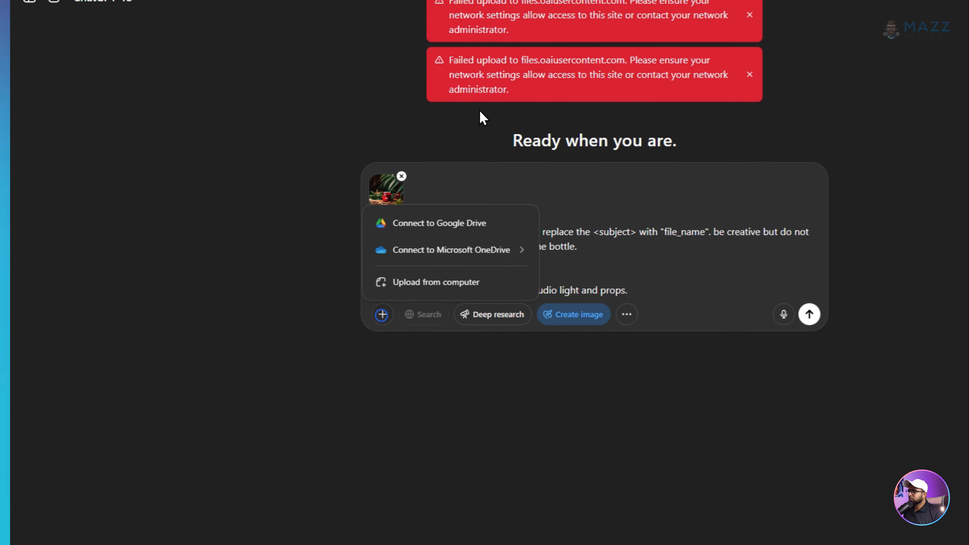
click(423, 283)
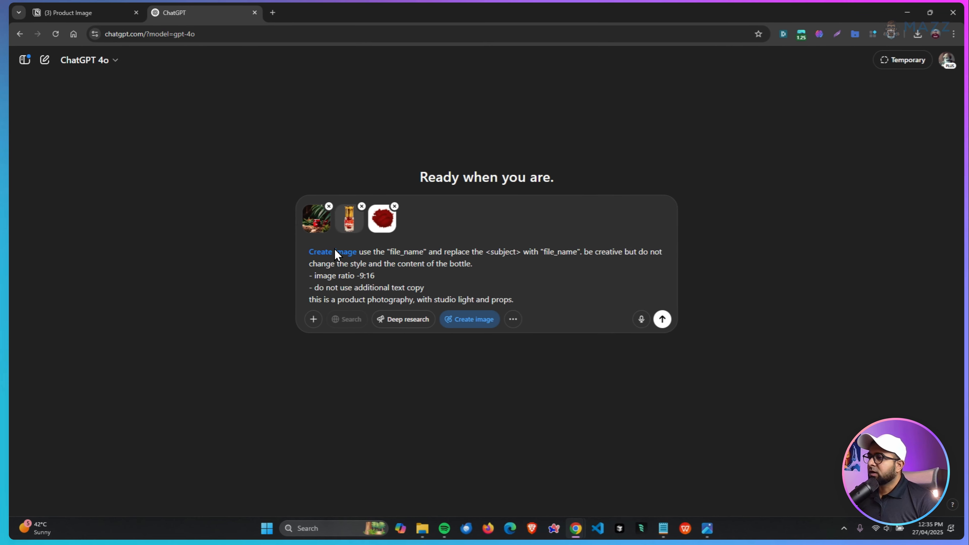
Bring Notepad back, place its window below the prompt box, and copy the akar_object line.
click(663, 528)
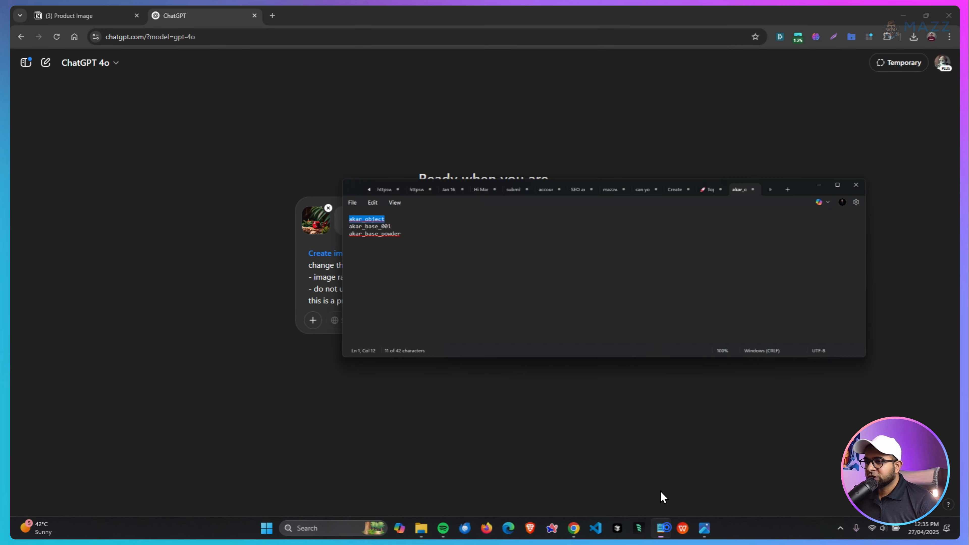
drag(849, 114, 845, 365)
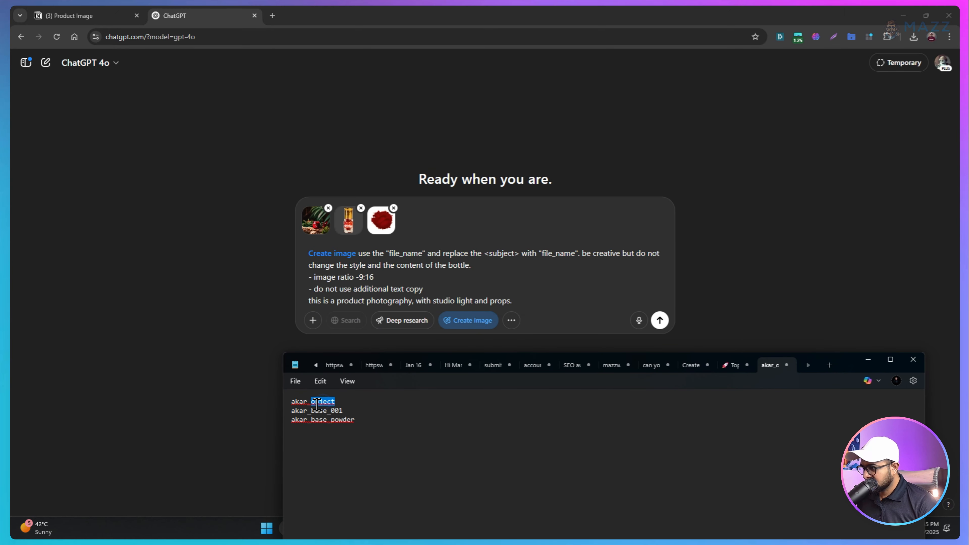
click(305, 401)
drag(292, 400, 348, 401)
key(ctrl+c)
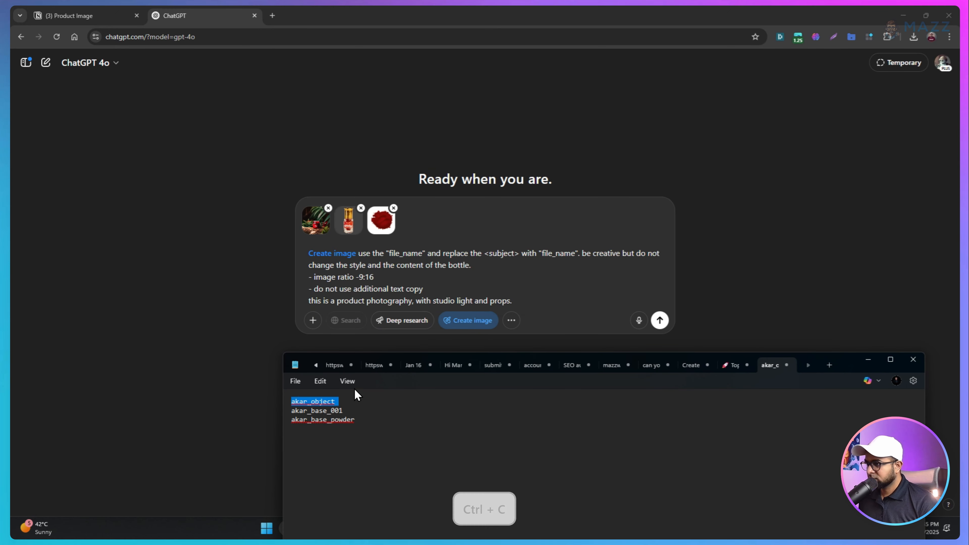
Replace the second "file_name" placeholder in the prompt with akar_object and remove the extra line break.
click(442, 268)
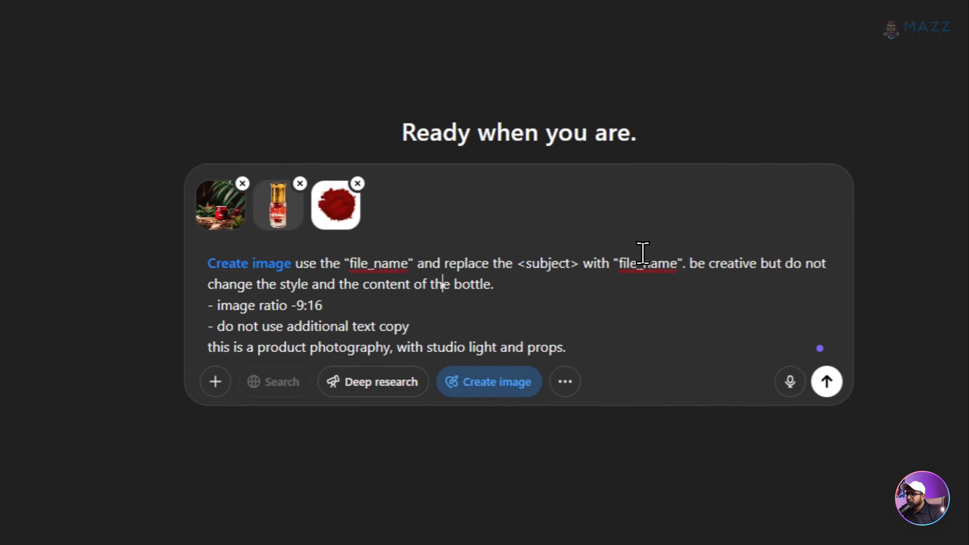
drag(620, 264, 679, 264)
key(ctrl+v)
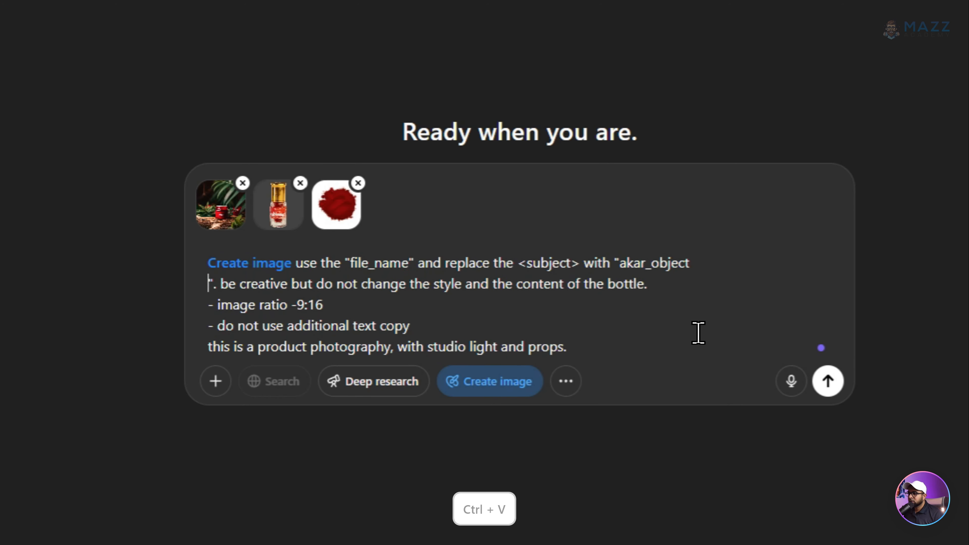
key(BackSpace)
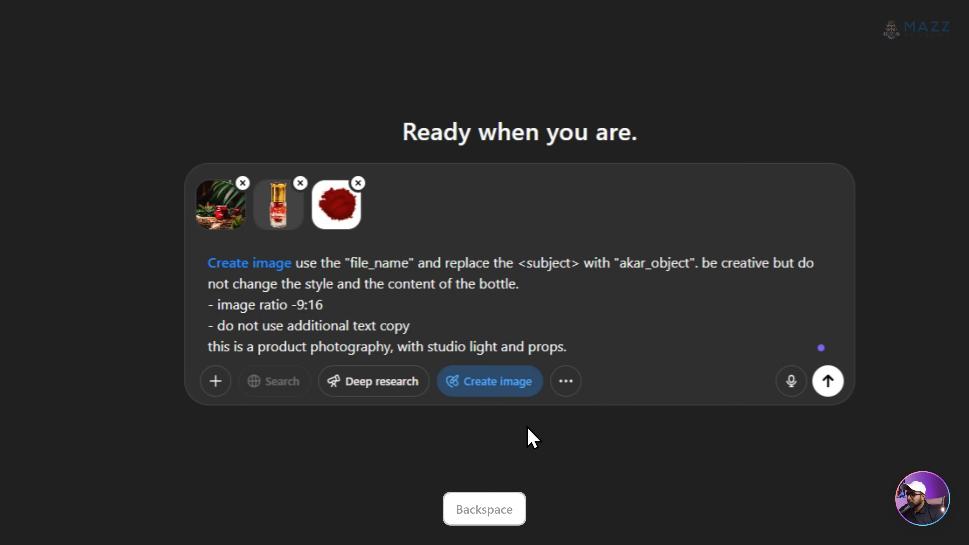
Copy akar_base_001 from the Notepad note and use it to replace the remaining "file_name" placeholder in the prompt.
key(alt+Tab)
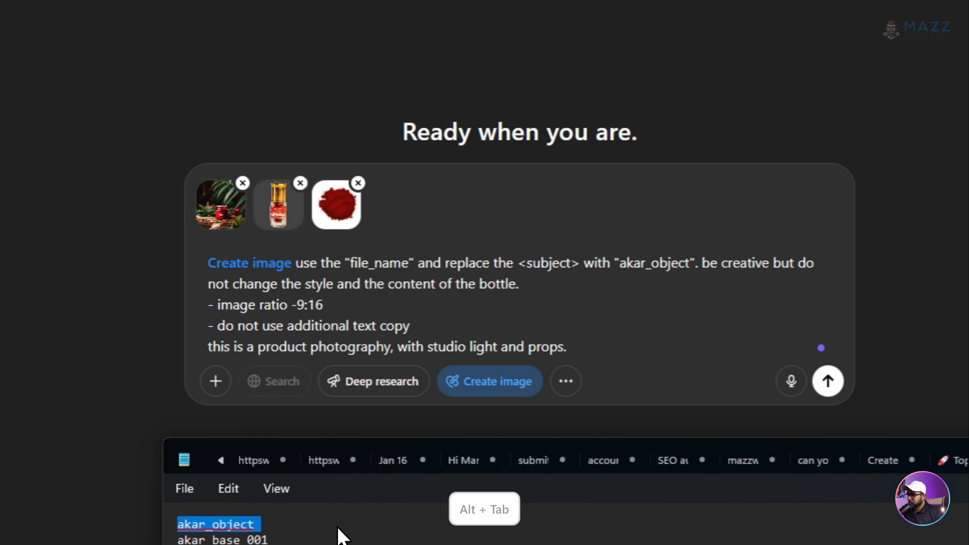
drag(275, 537, 176, 540)
key(ctrl+c)
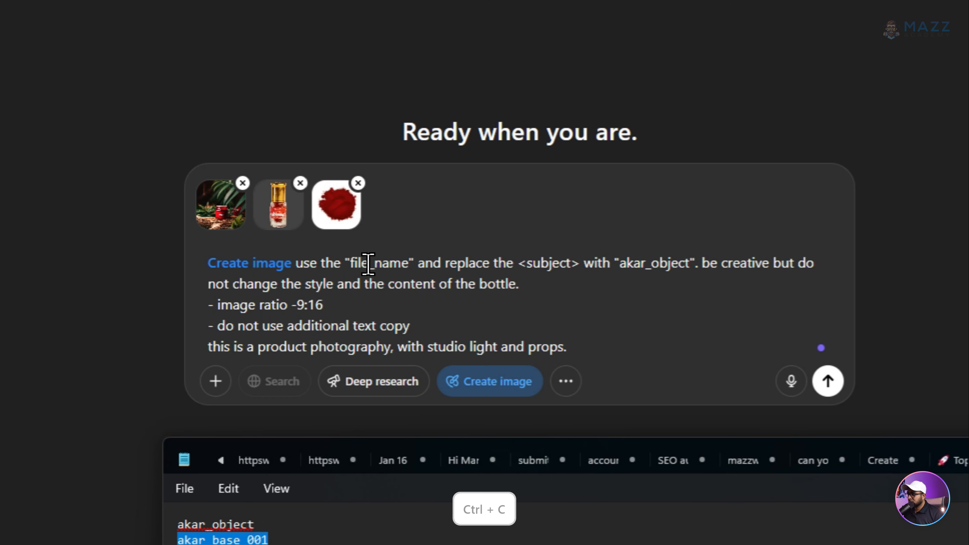
click(359, 246)
click(350, 264)
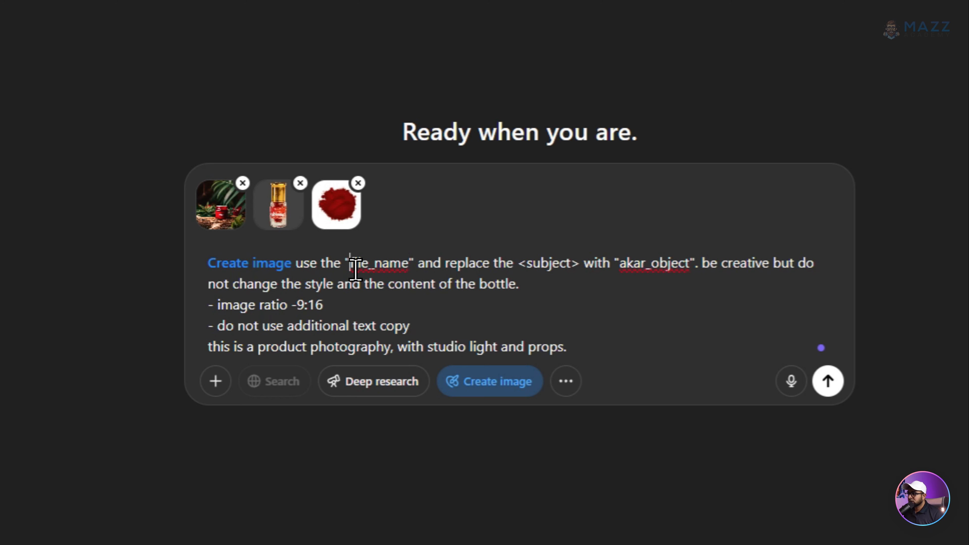
drag(355, 269, 413, 265)
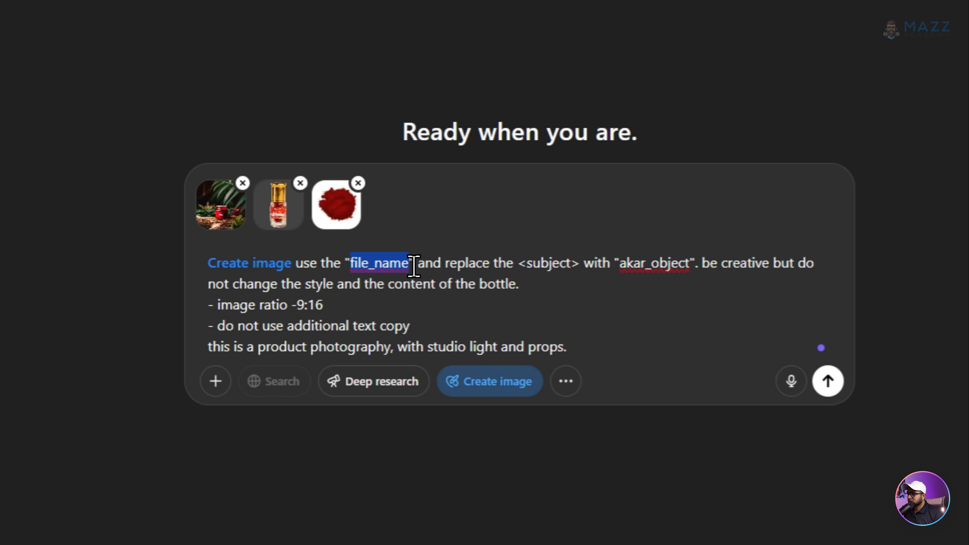
key(ctrl+v)
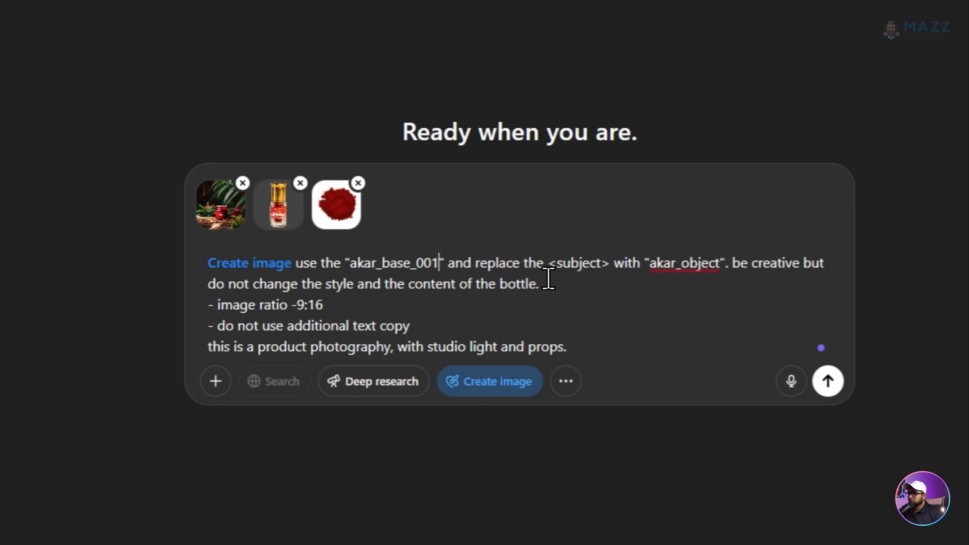
Replace the <subject> placeholder with "red bottle" and submit the image prompt.
drag(549, 263, 607, 269)
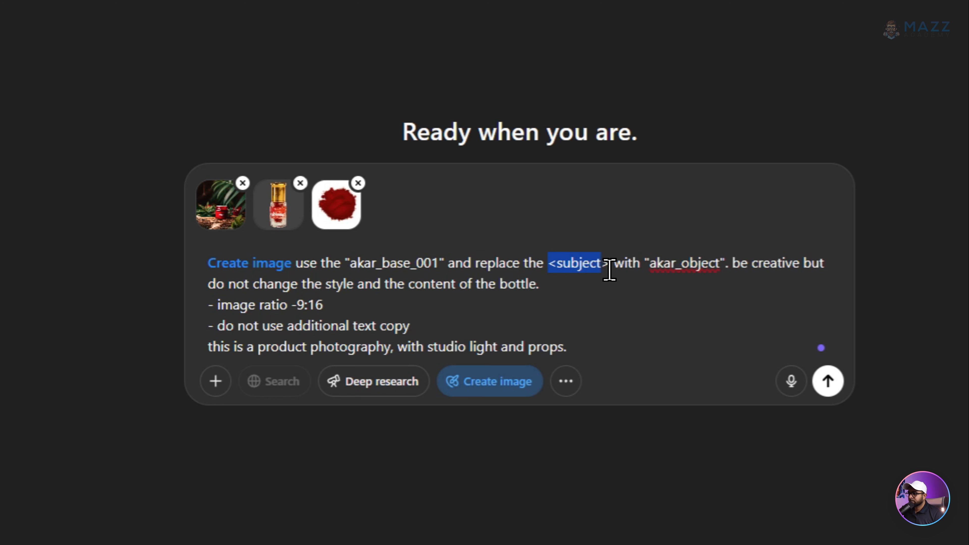
text(red bott)
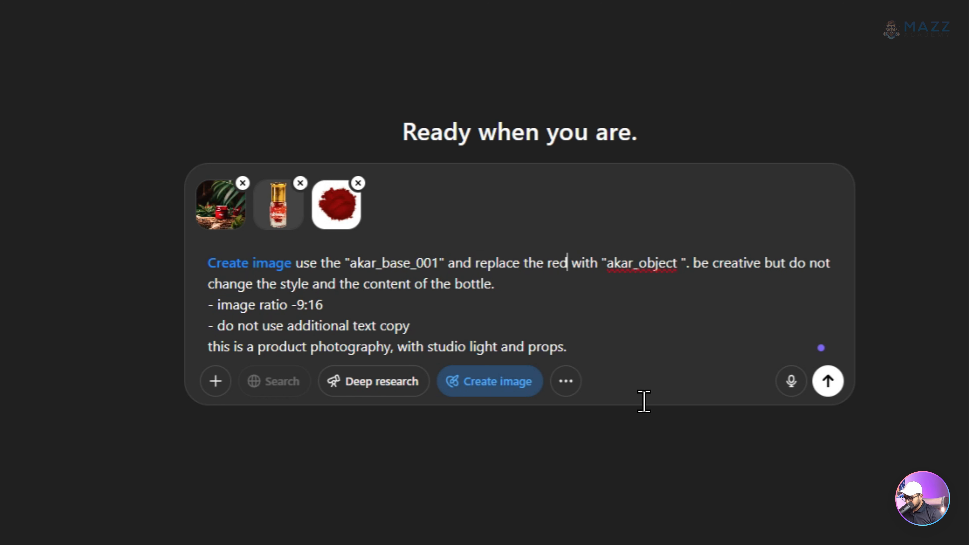
text(le)
key(BackSpace)
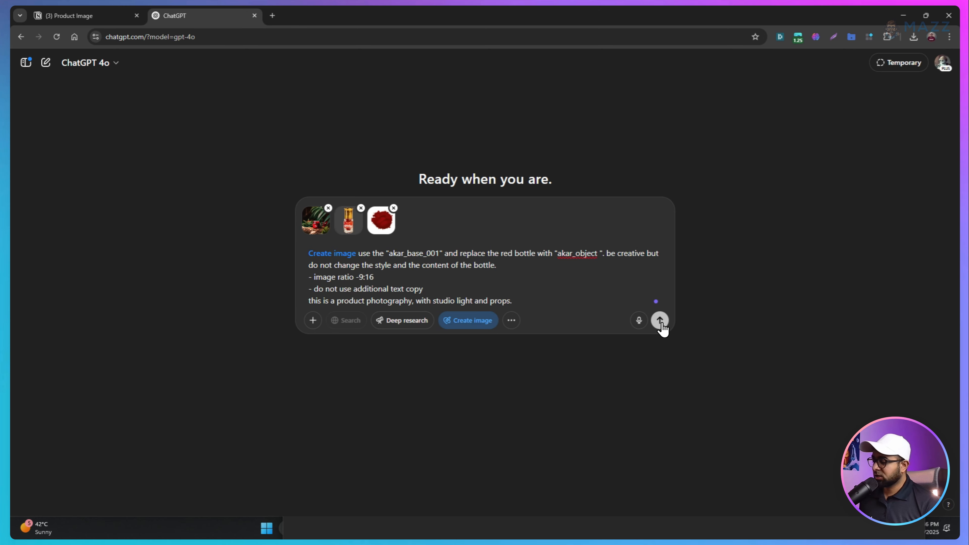
click(660, 320)
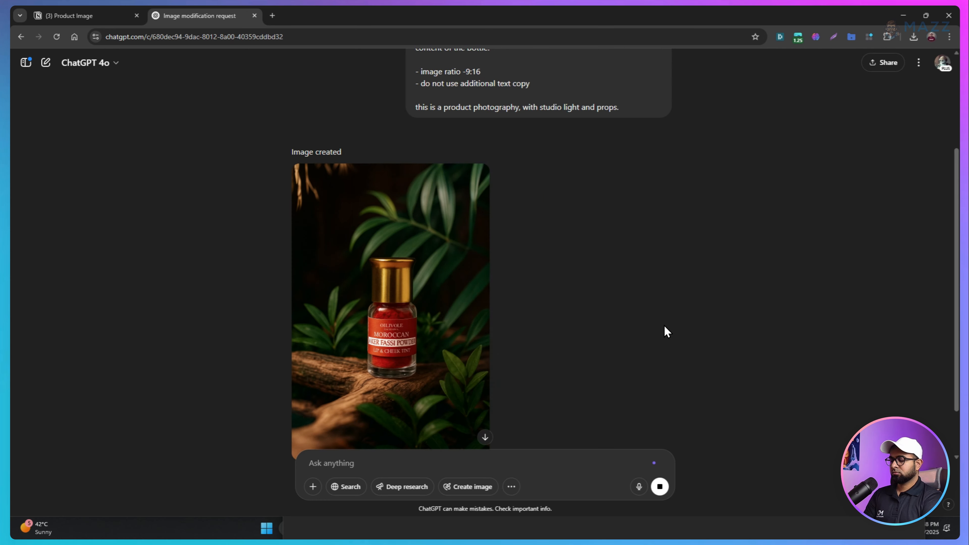
View the generated bottle image enlarged to examine its label and scene, and return to the chat.
click(460, 276)
click(28, 65)
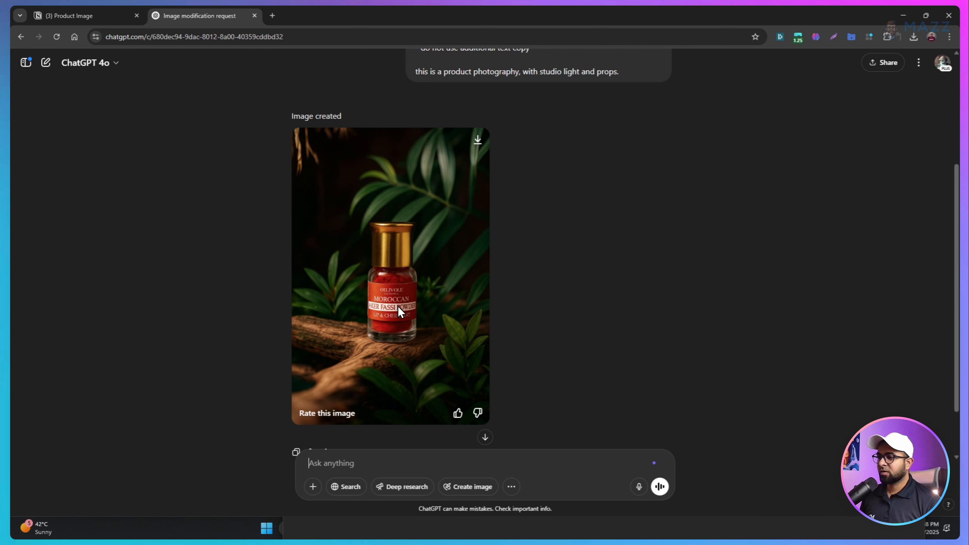
Copy the text of the earlier akar_base_001 image prompt and reuse it as a new Create image message.
scroll(439, 309, up, 5)
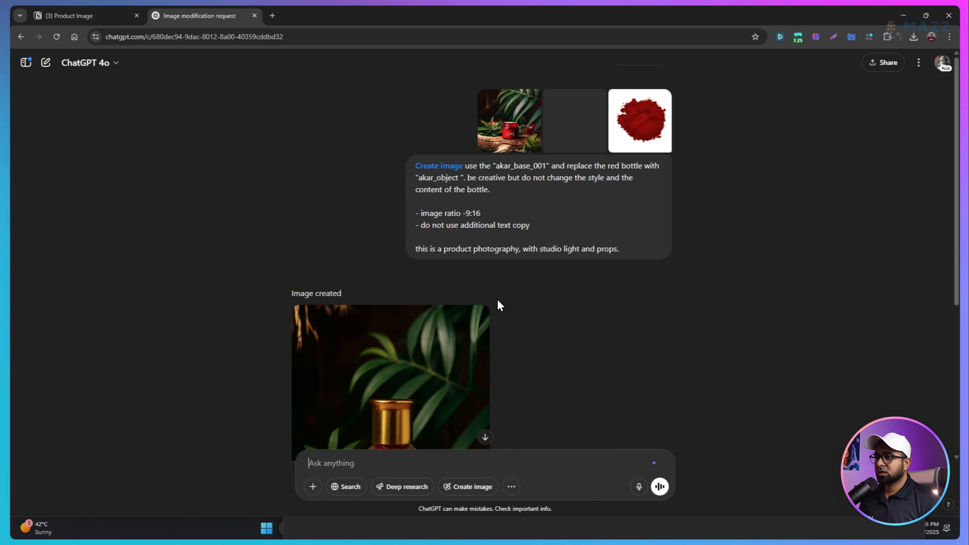
scroll(499, 299, down, 4)
scroll(487, 306, down, 1)
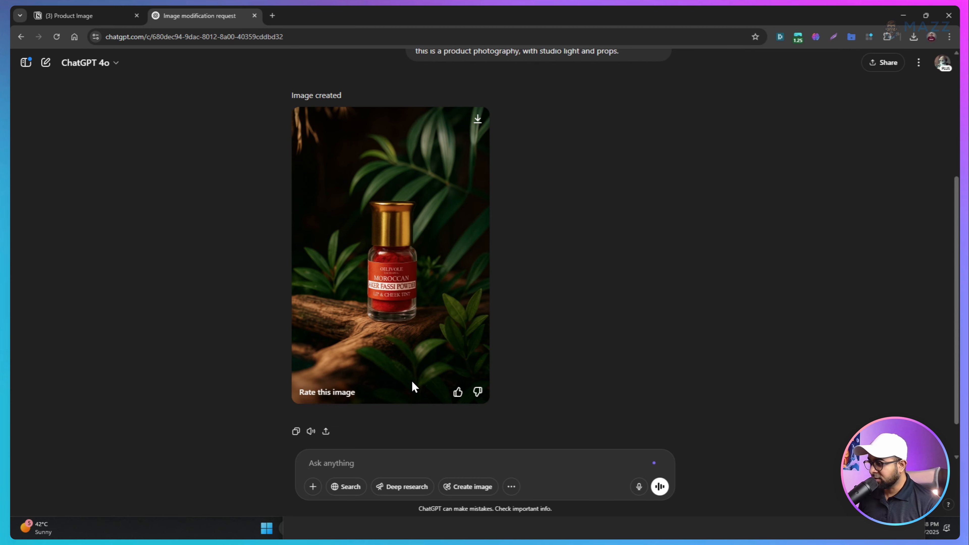
scroll(452, 402, up, 5)
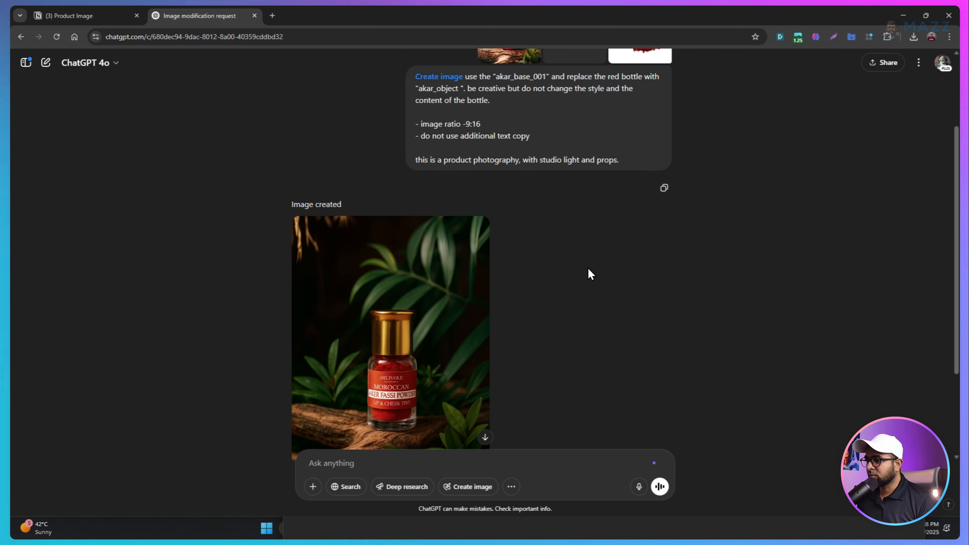
scroll(588, 271, down, 5)
scroll(525, 164, up, 5)
triple_click(464, 165)
key(ctrl+c)
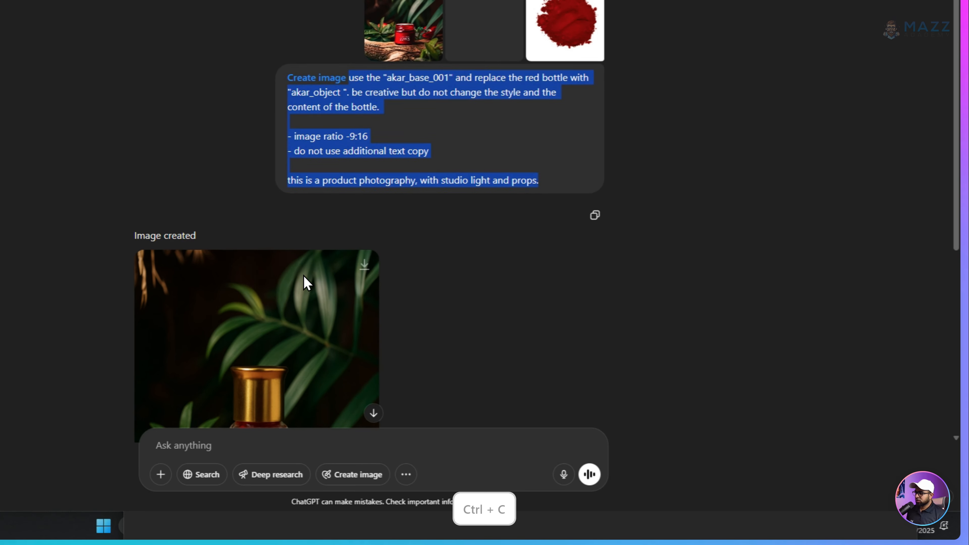
scroll(427, 329, down, 7)
click(388, 463)
key(ctrl+v)
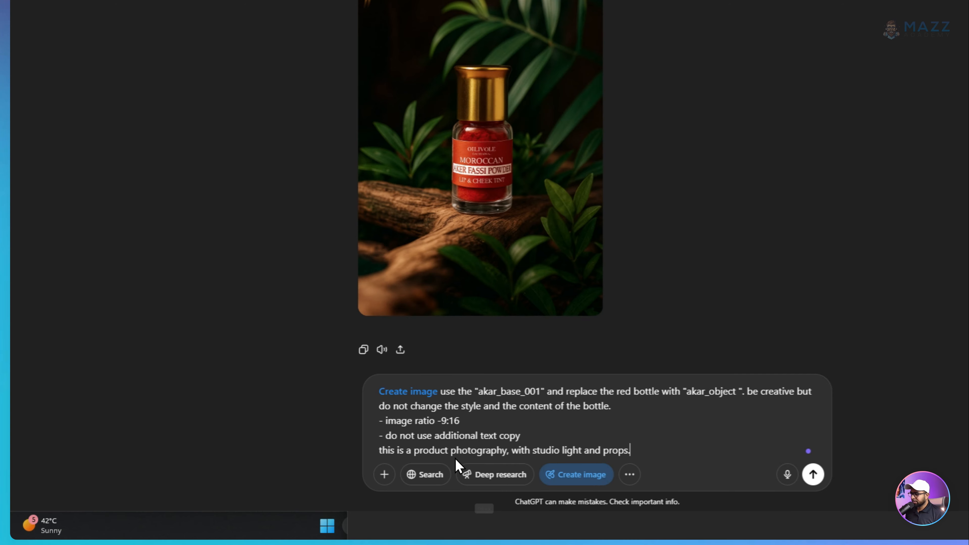
Attach akar_object.png, akar_base_002.jpg and akar_base_powder.jpg from the Akar folder to the message.
click(382, 480)
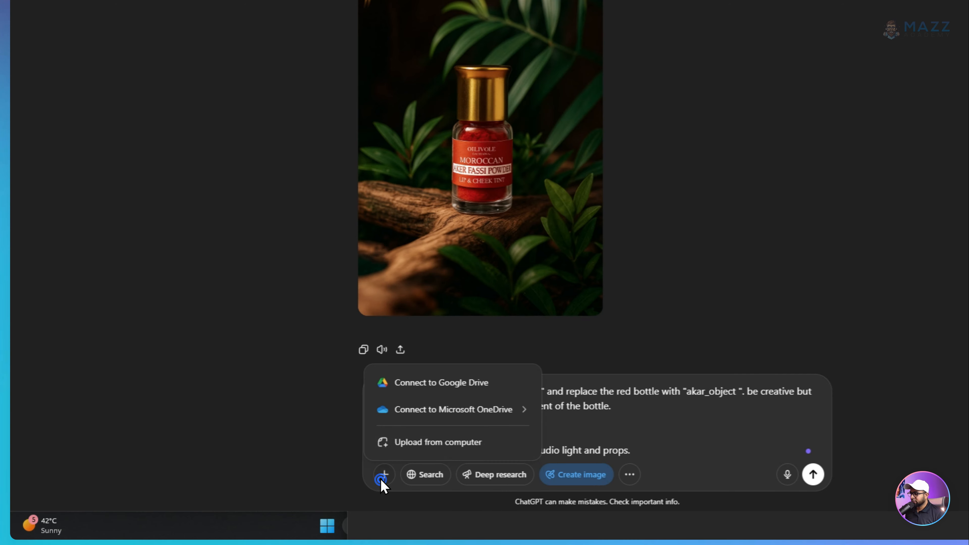
click(398, 445)
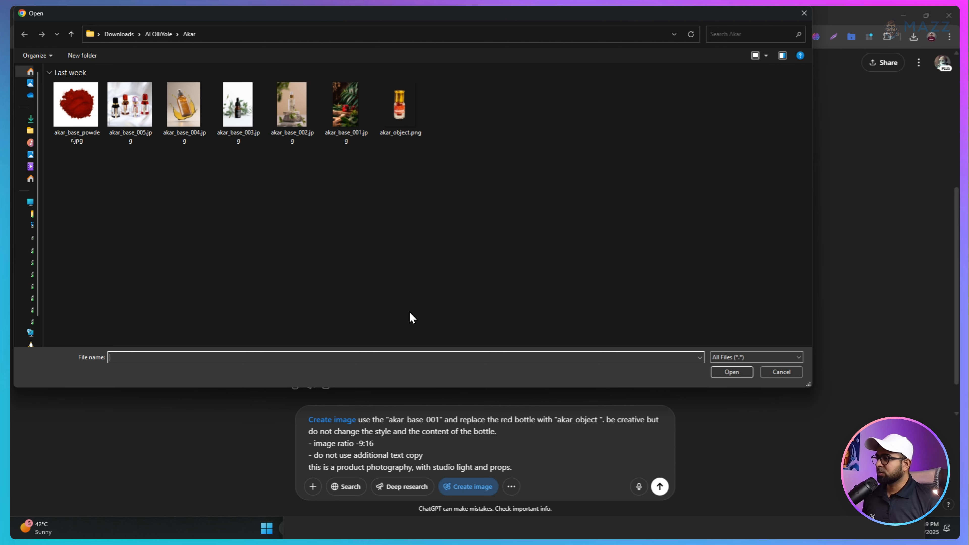
click(405, 106)
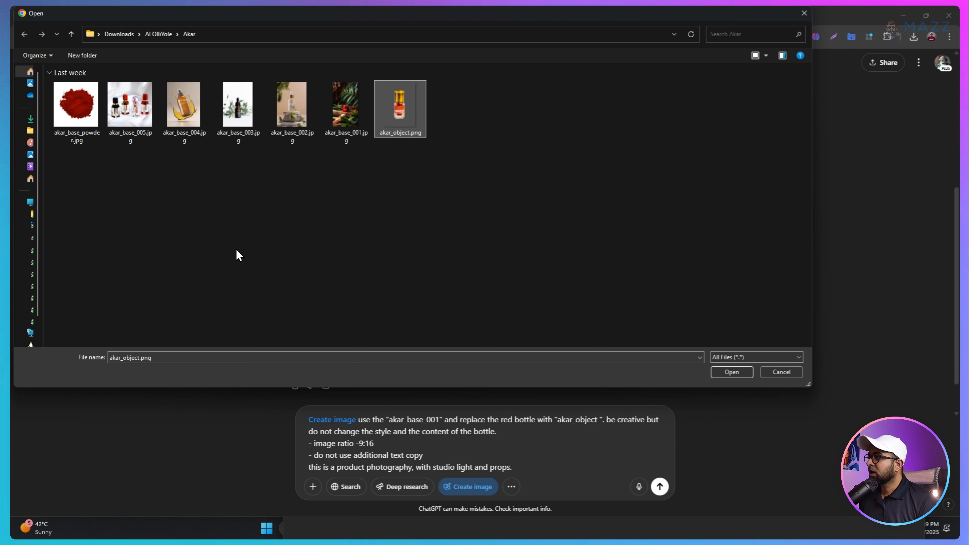
ctrl+click(290, 126)
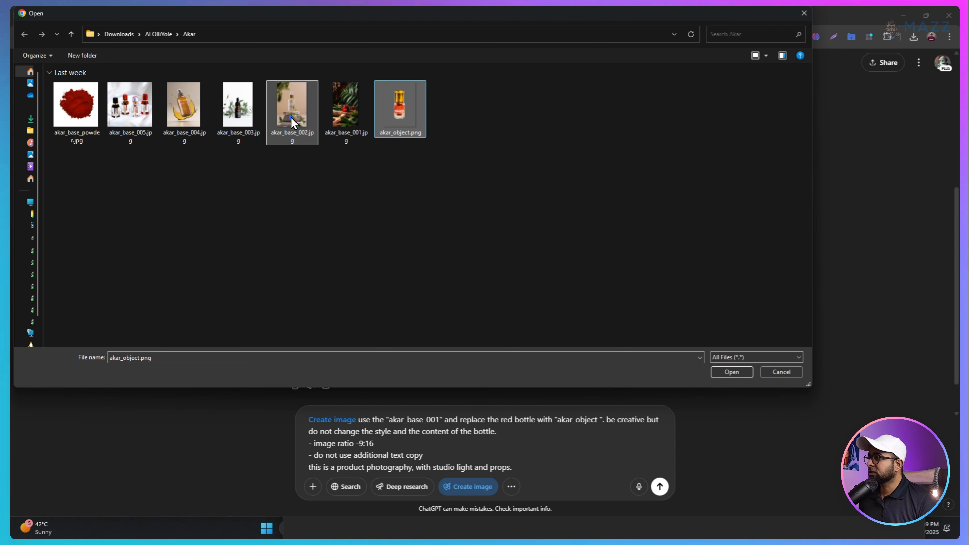
ctrl+click(73, 113)
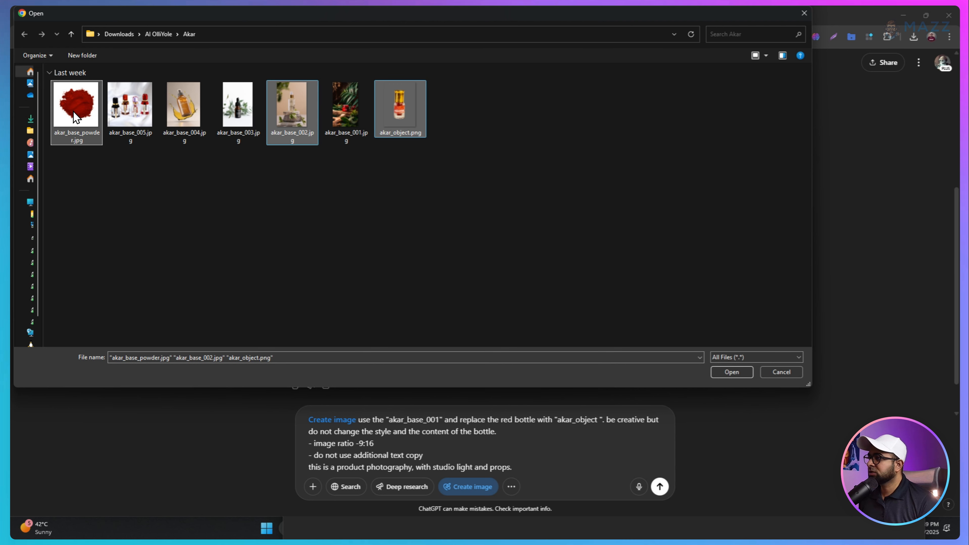
click(732, 372)
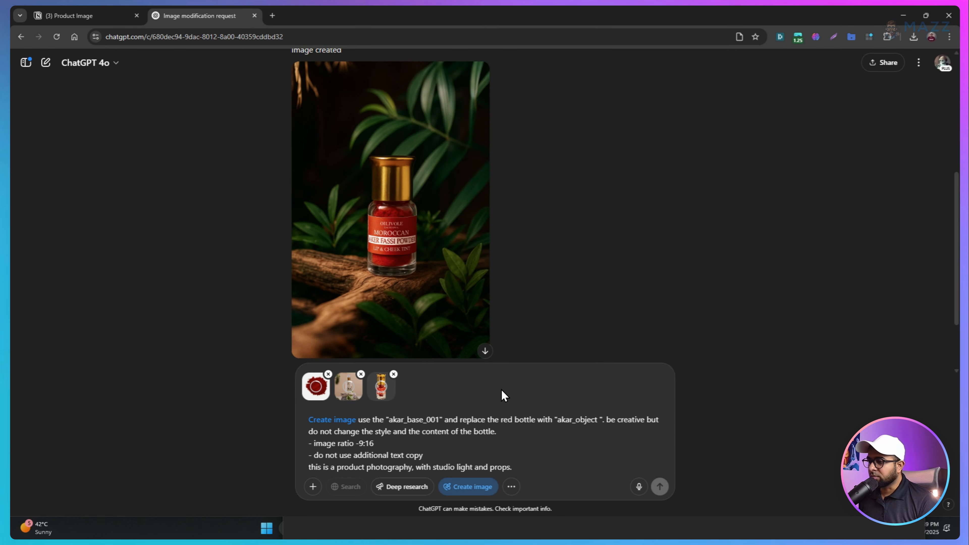
Change the reference name in the prompt to akar_base_002 and delete the word "red" before "bottle".
drag(388, 421, 430, 422)
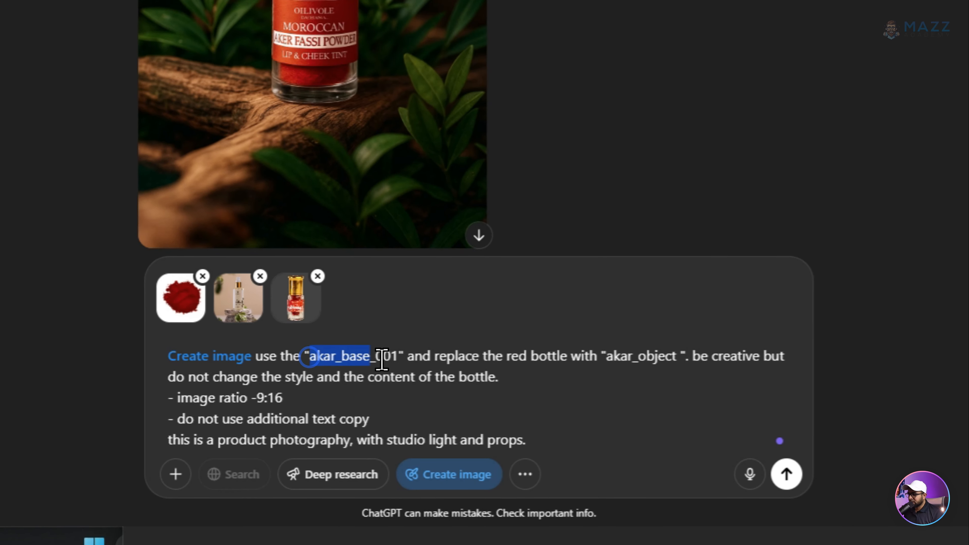
click(397, 356)
key(BackSpace)
text(2)
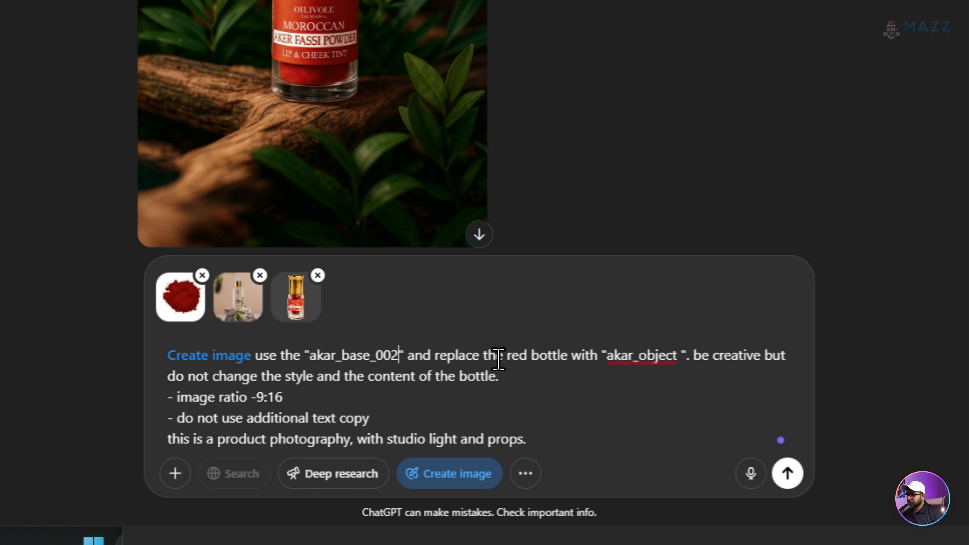
double_click(511, 357)
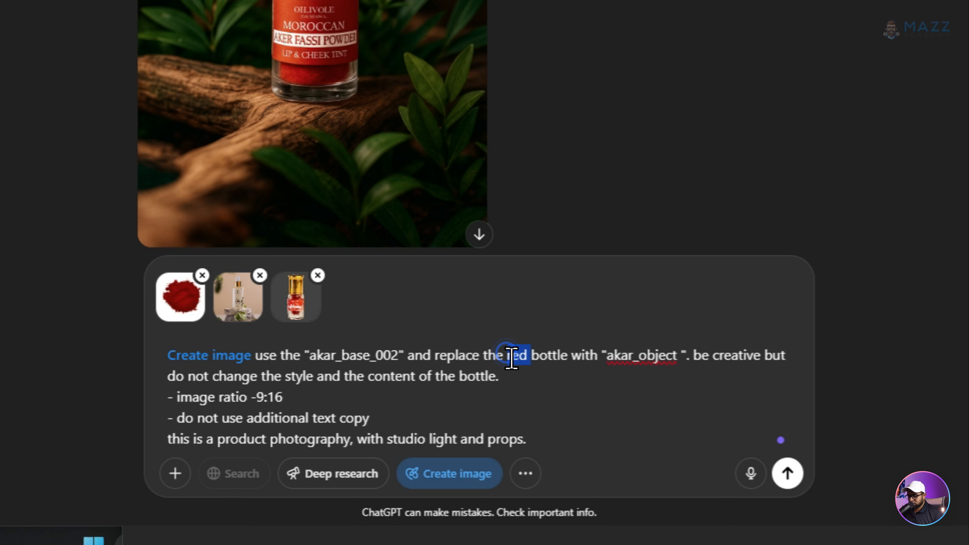
key(BackSpace)
Insert 'and add the "akar_base_powder"' before "be creative" in the prompt, copying the powder file name from the Notepad note.
click(669, 355)
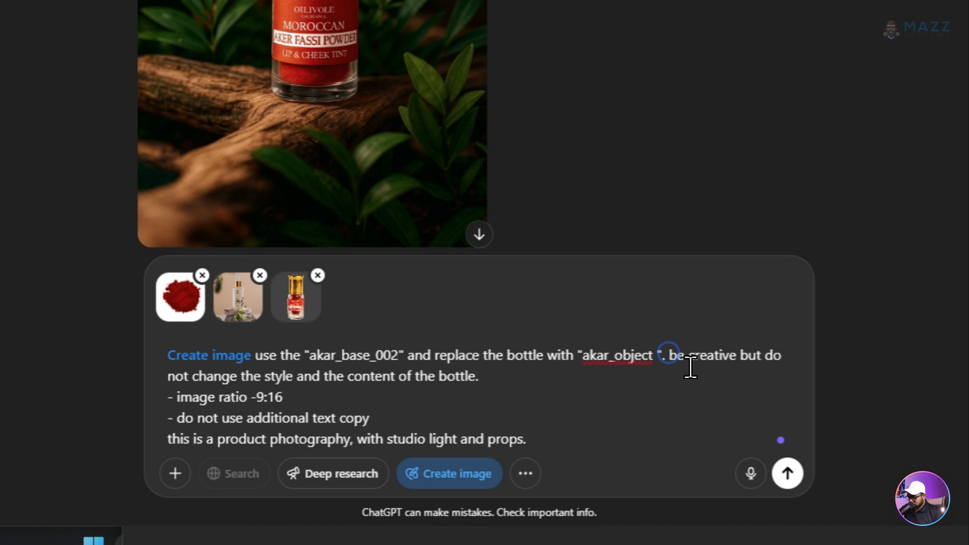
text(and add the)
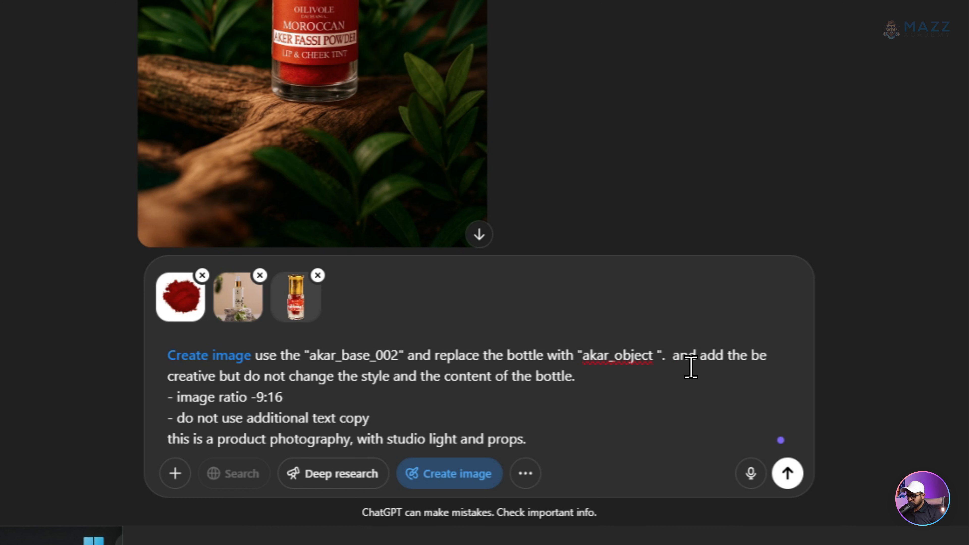
key(alt+Tab)
drag(208, 358, 217, 359)
drag(286, 359, 130, 357)
key(ctrl+c)
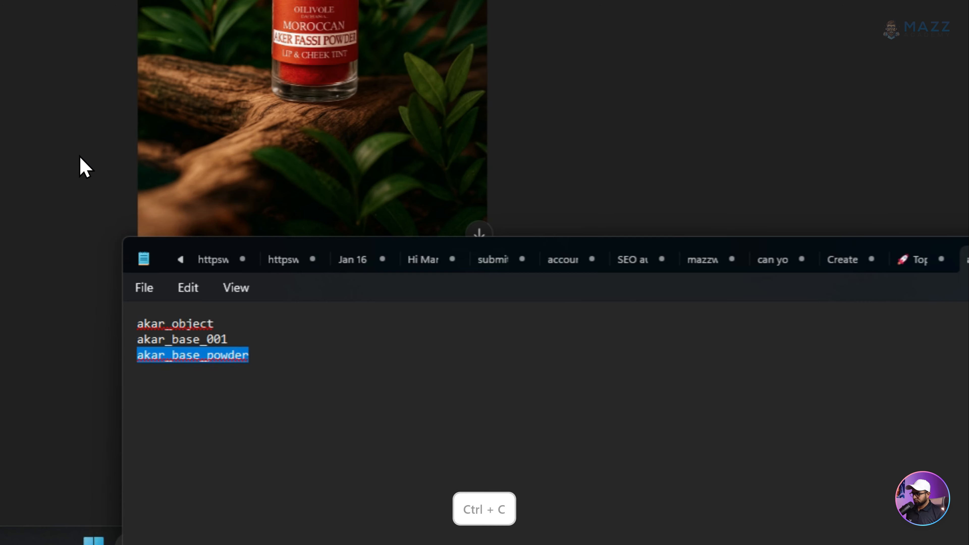
click(84, 168)
click(753, 356)
key(ctrl+v)
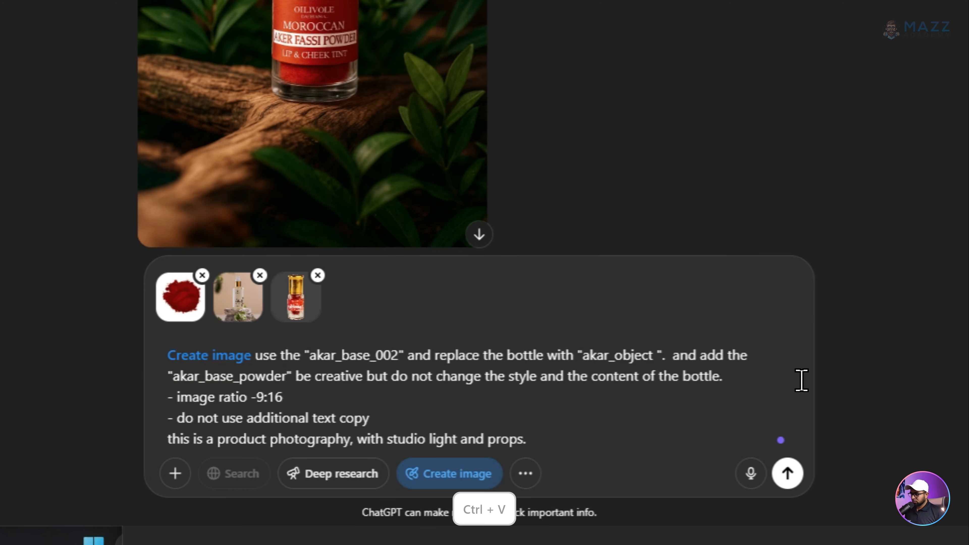
Add a comma after "akar_base_powder" and a blank line before the image ratio line, and submit the prompt.
key(Right)
text(,)
click(779, 377)
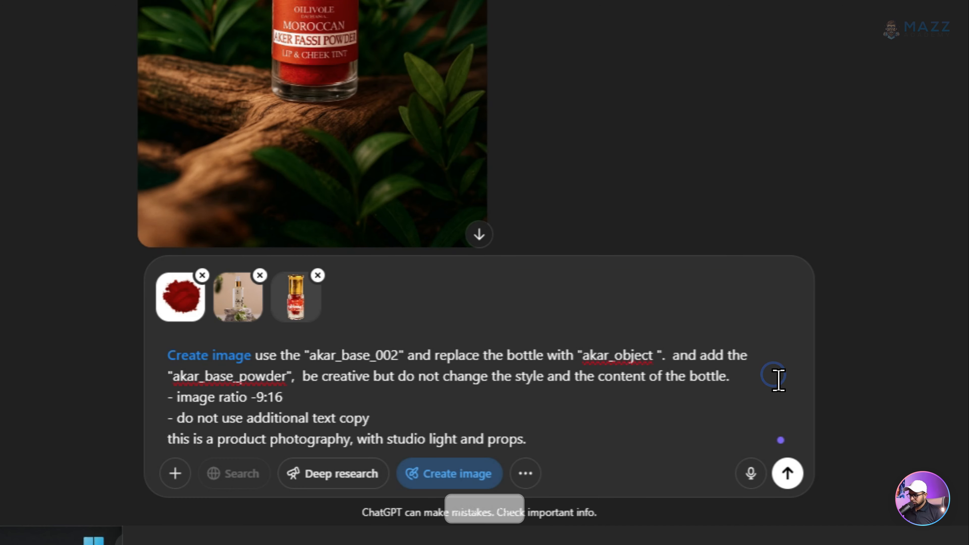
key(shift+Return)
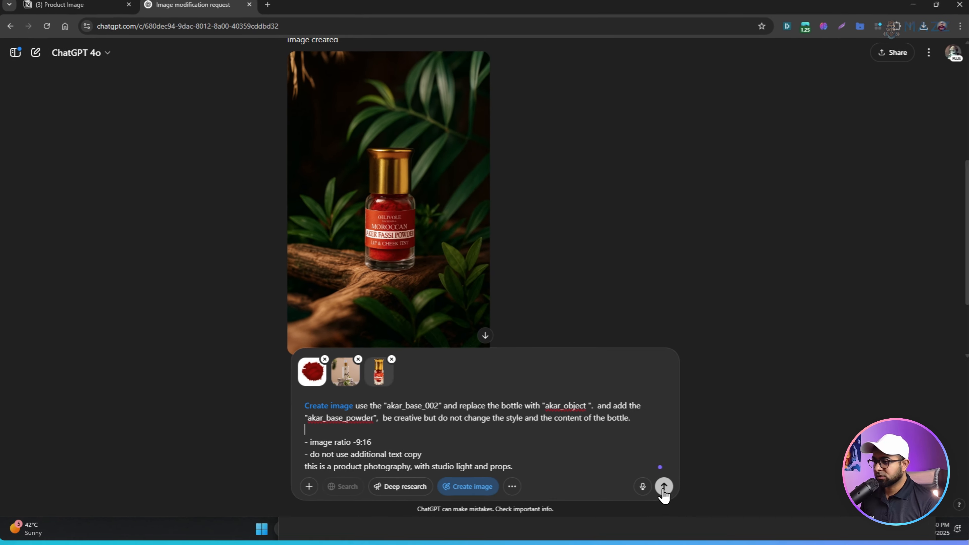
click(787, 474)
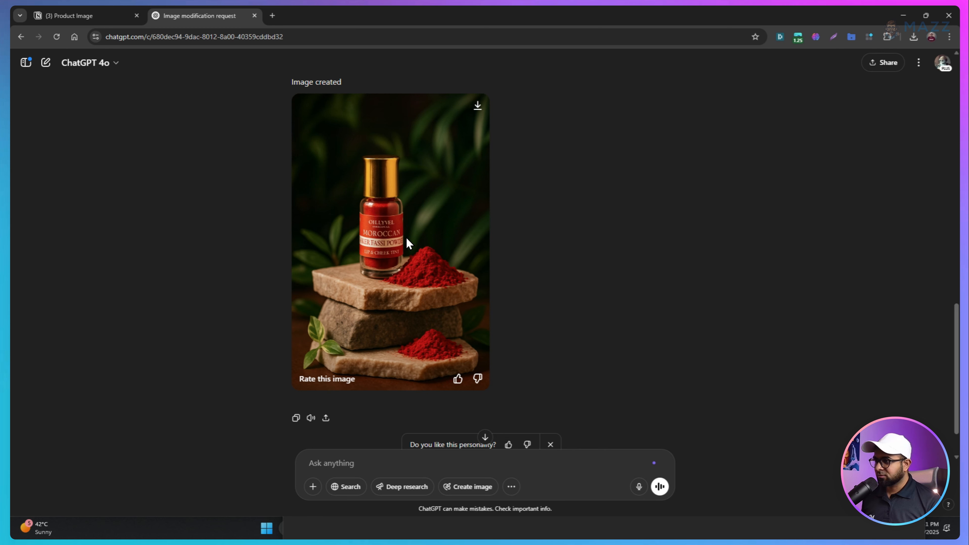
Compare the new powder image with its reference attachments and the first generated image.
scroll(434, 304, up, 6)
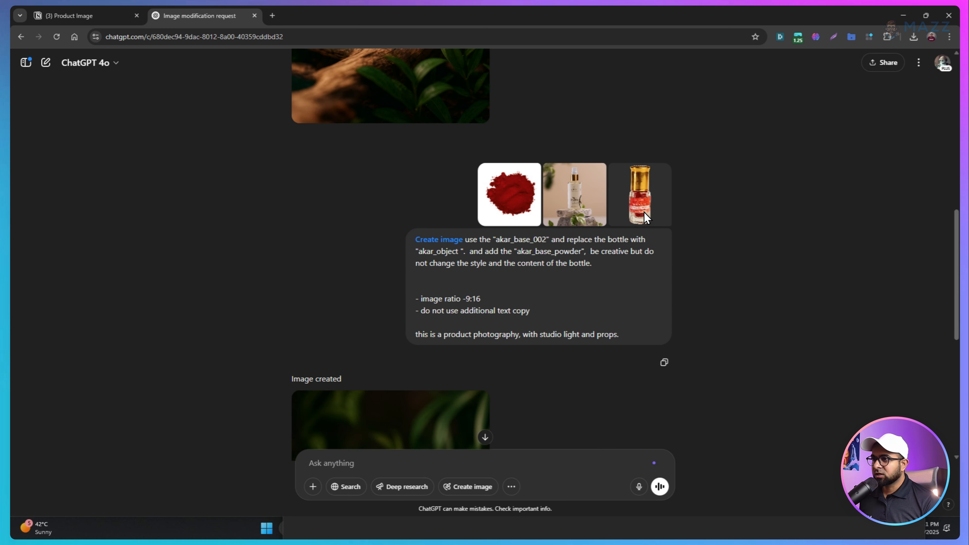
scroll(492, 309, down, 6)
scroll(488, 321, up, 11)
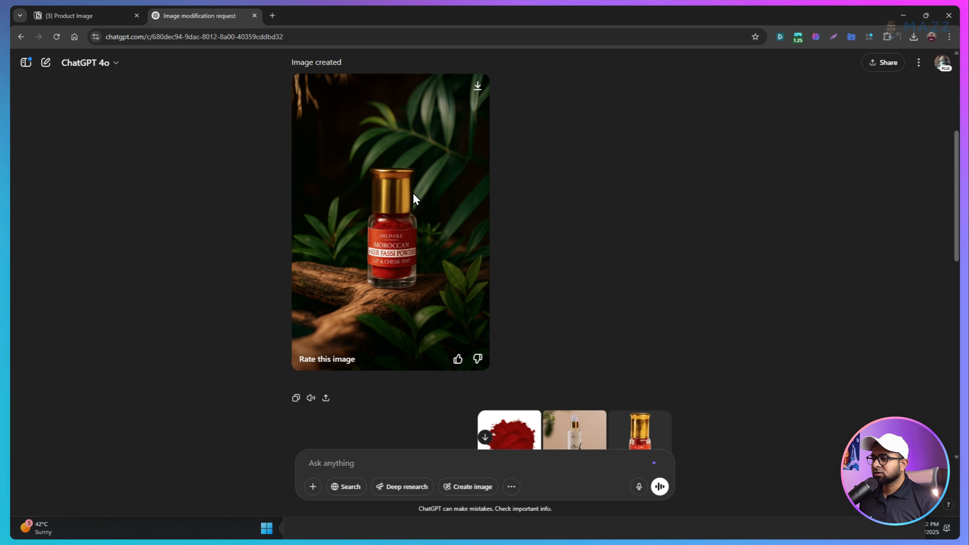
scroll(413, 192, down, 10)
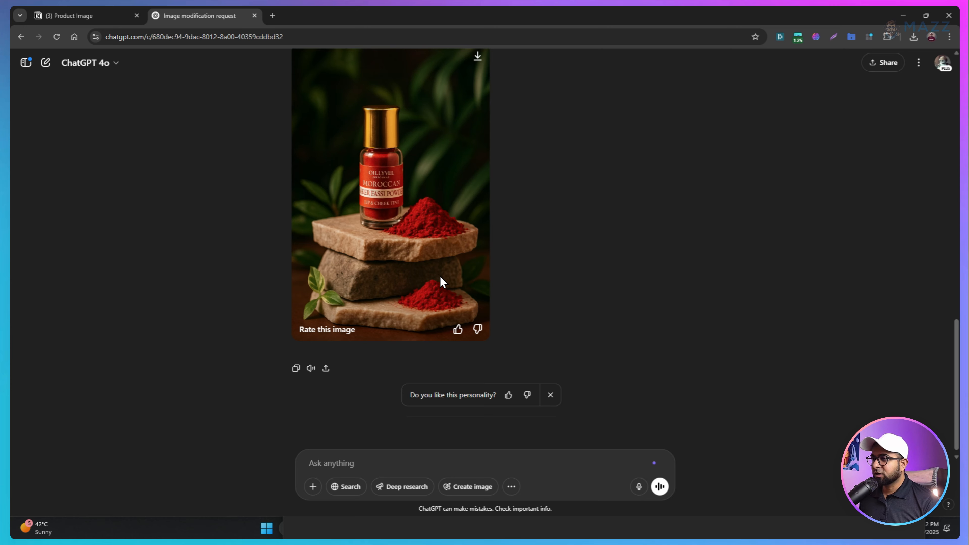
scroll(442, 281, up, 8)
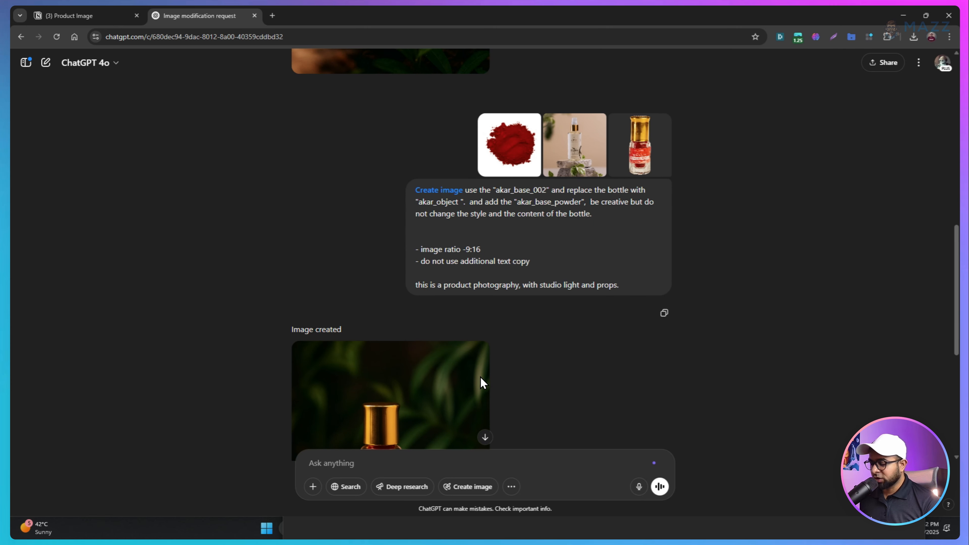
scroll(387, 185, down, 6)
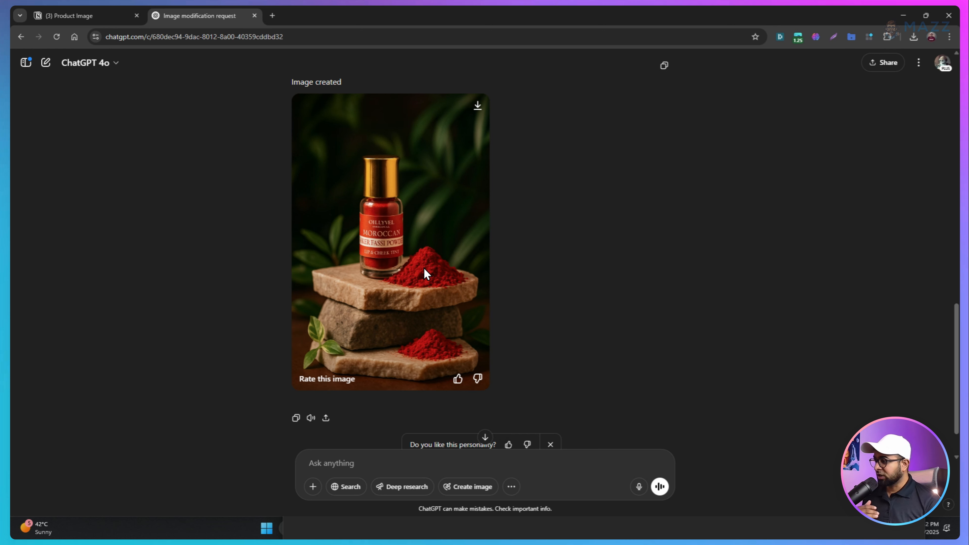
Copy the akar_base_002 prompt text into a new Create image message and dismiss the personality feedback question.
scroll(480, 288, up, 5)
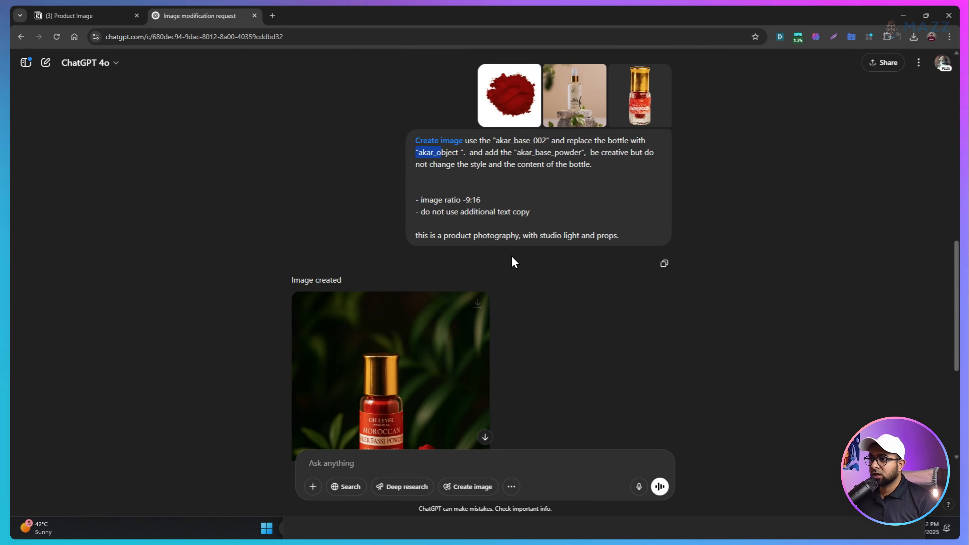
drag(465, 141, 625, 235)
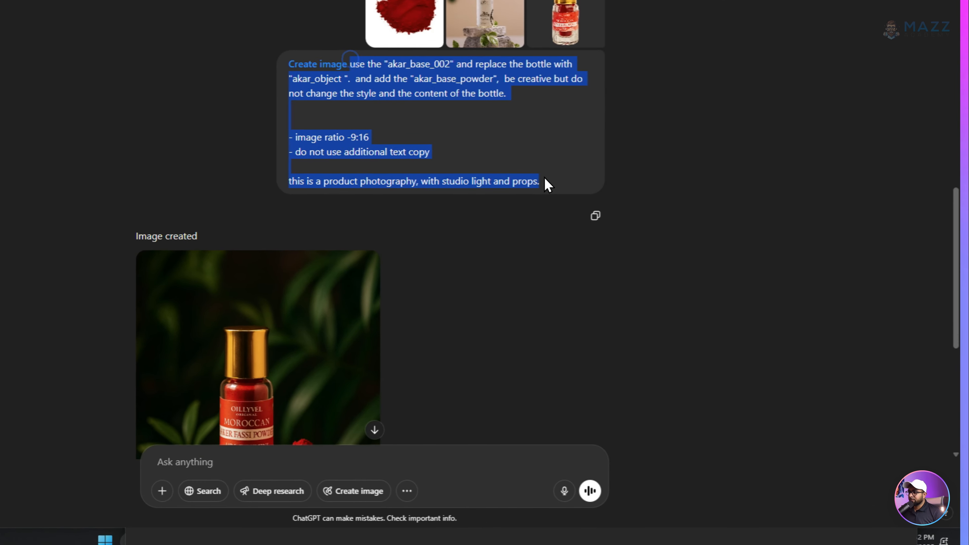
key(ctrl+c)
scroll(496, 286, down, 8)
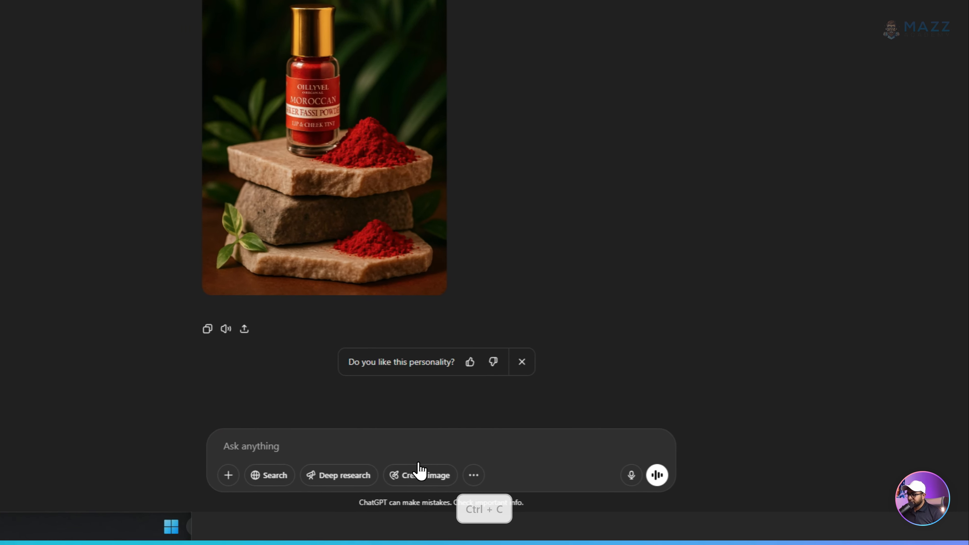
click(353, 491)
key(ctrl+v)
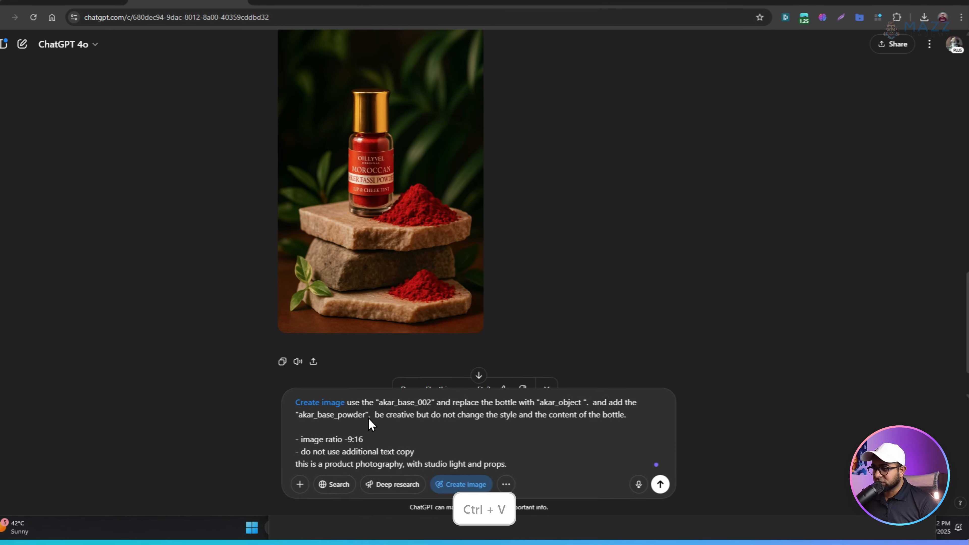
scroll(450, 366, down, 3)
click(550, 335)
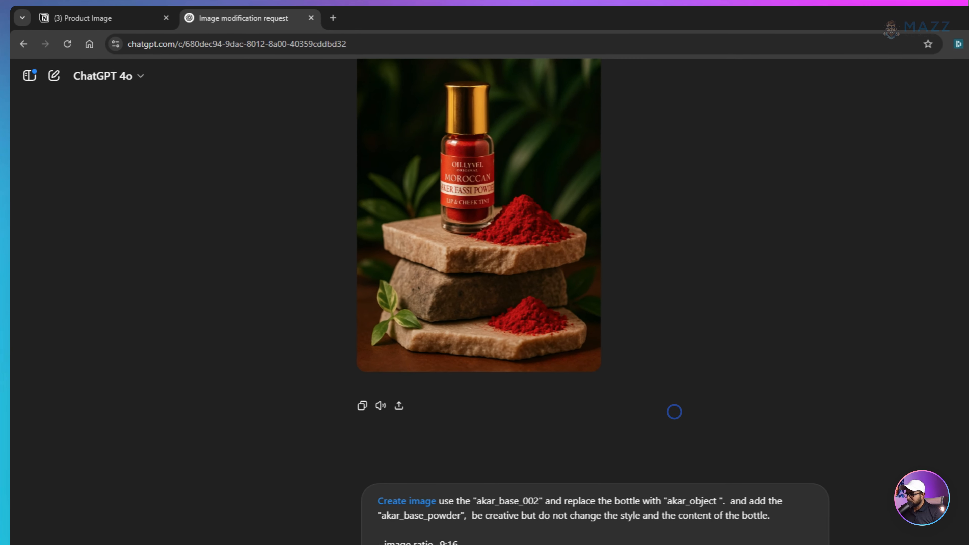
Attach the product bottle, akar_base_002 and powder images from the Akar folder to the repeated prompt.
click(313, 487)
click(487, 540)
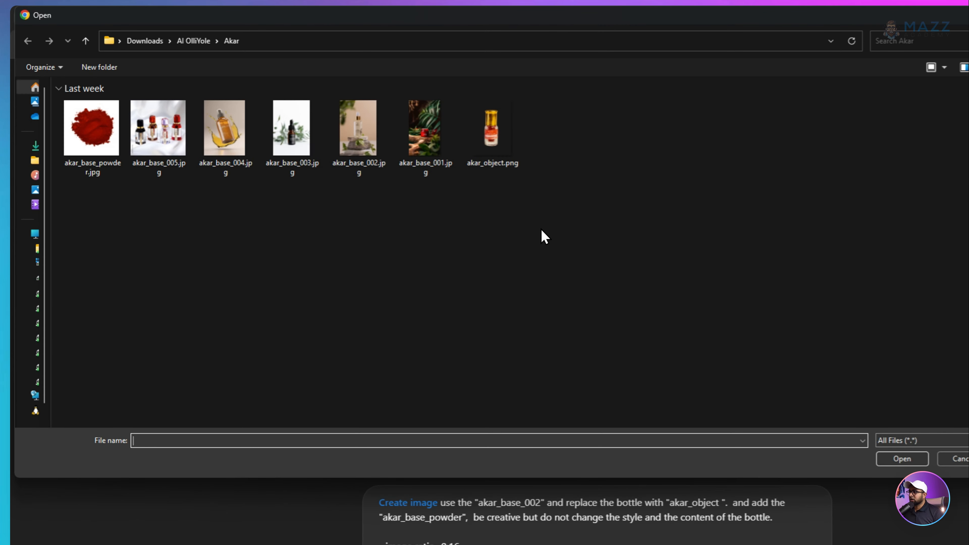
click(504, 145)
ctrl+click(368, 147)
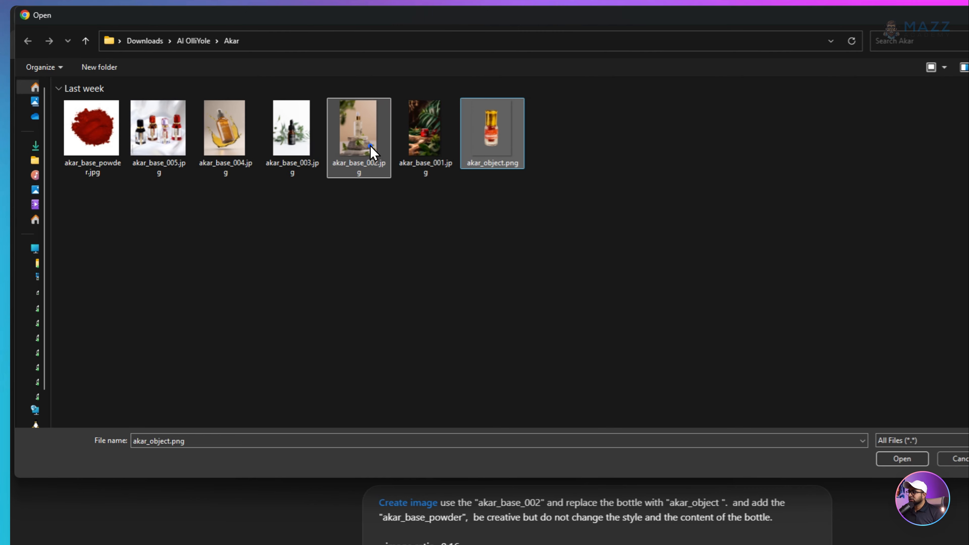
ctrl+click(84, 125)
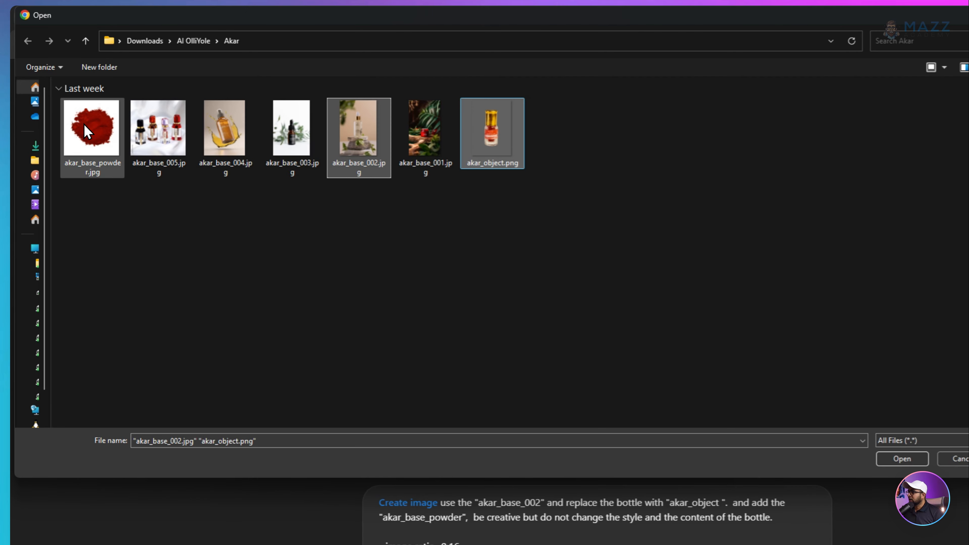
click(902, 458)
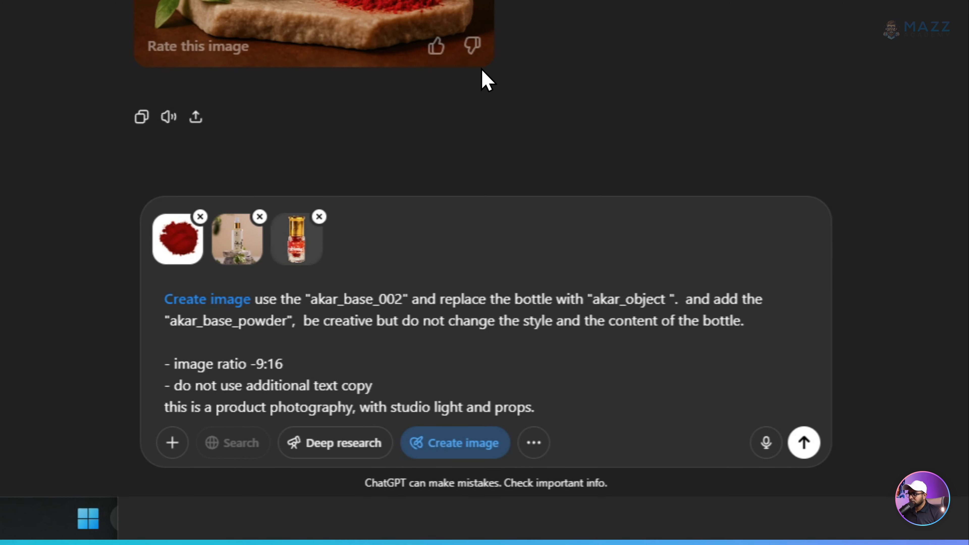
Extend the prompt's last line with "do not refer anything from the previous chat or generations".
scroll(458, 31, up, 1)
scroll(314, 105, up, 3)
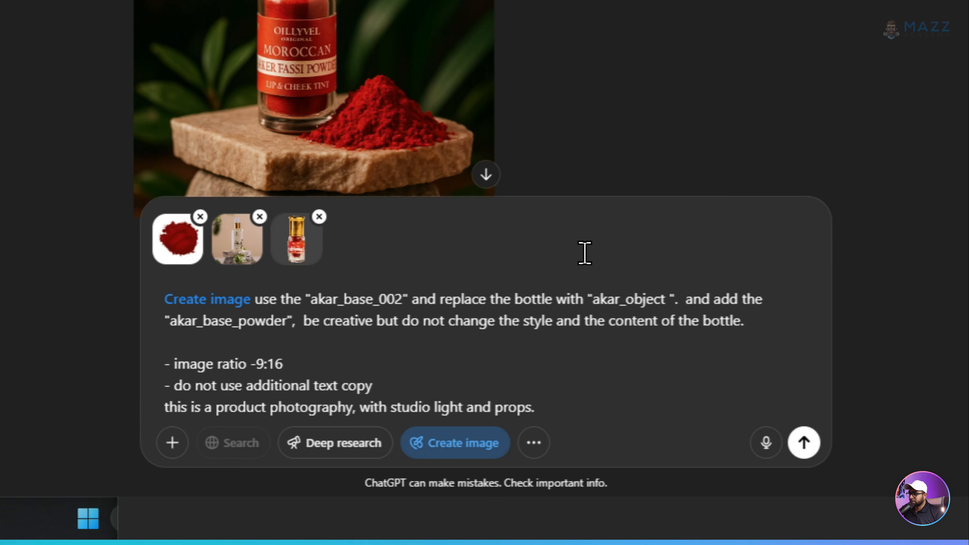
click(577, 414)
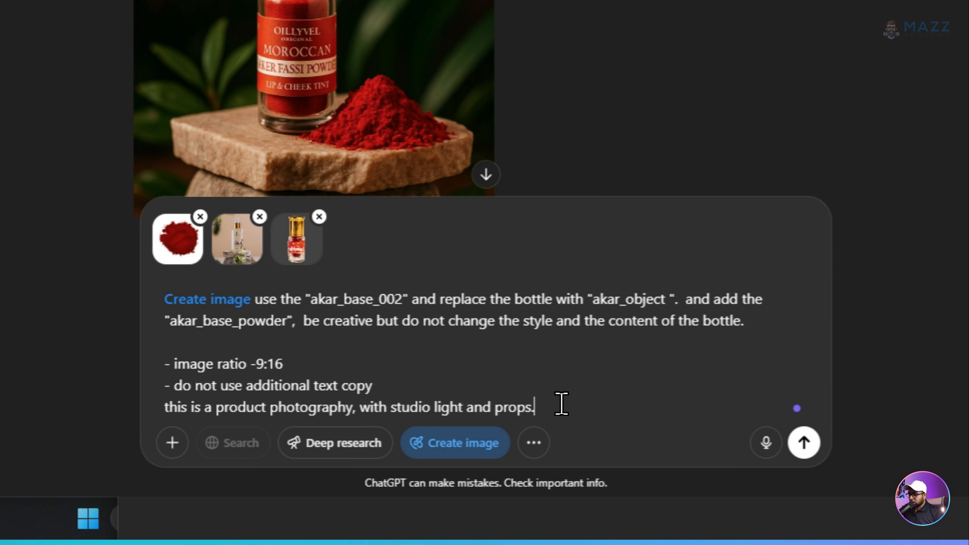
text(do not re)
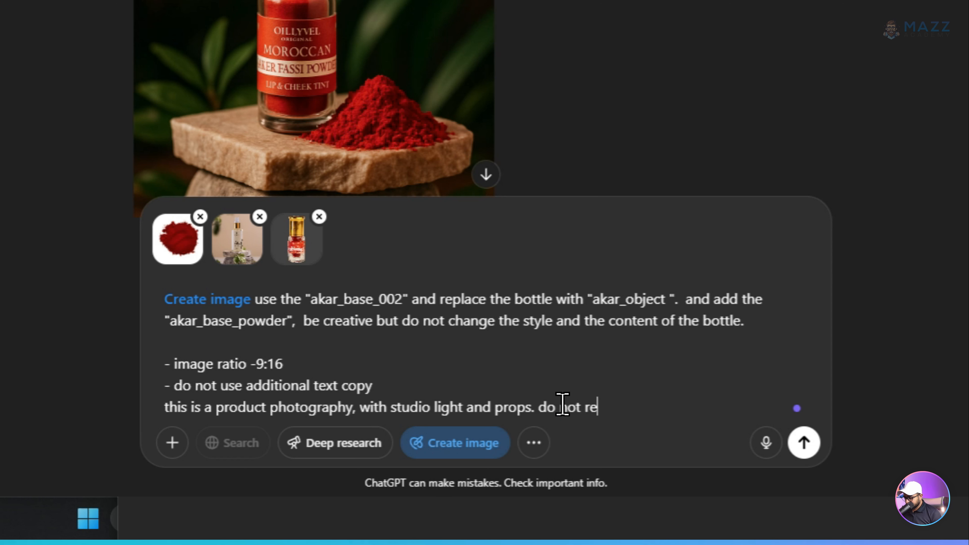
text(ffer any other)
right_click(602, 407)
click(666, 10)
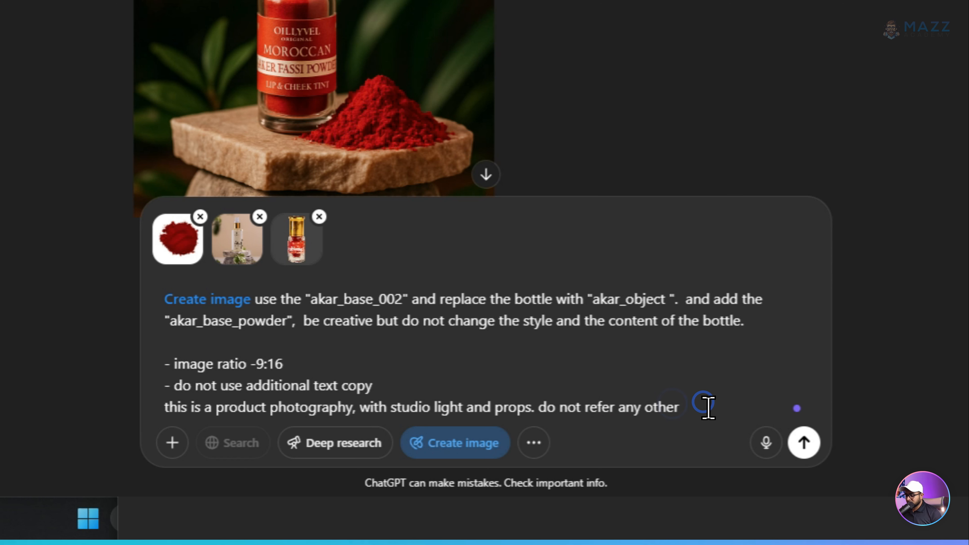
key(BackSpace)
key(BackSpace)
key(BackSpace)
key(BackSpace)
key(BackSpace)
key(BackSpace)
key(BackSpace)
key(BackSpace)
key(BackSpace)
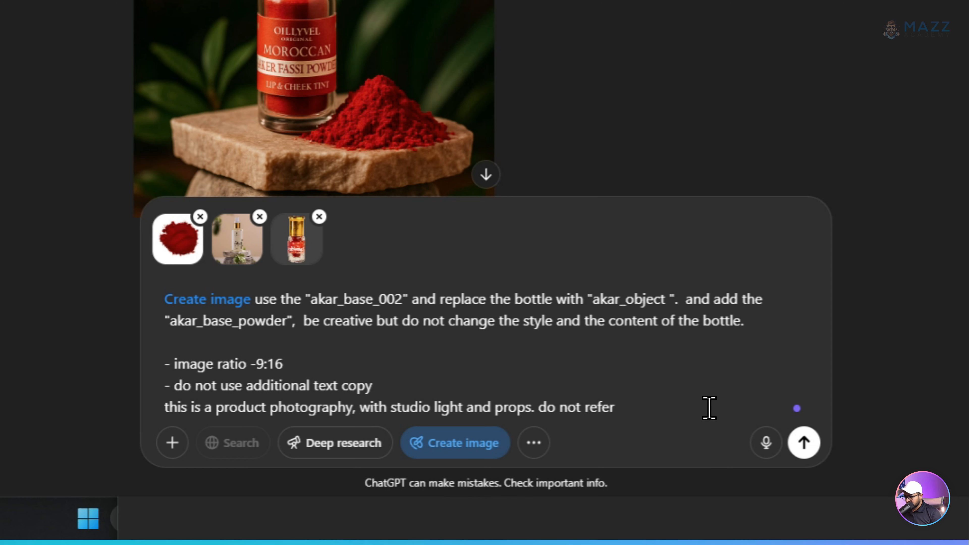
text(anything from the previous c)
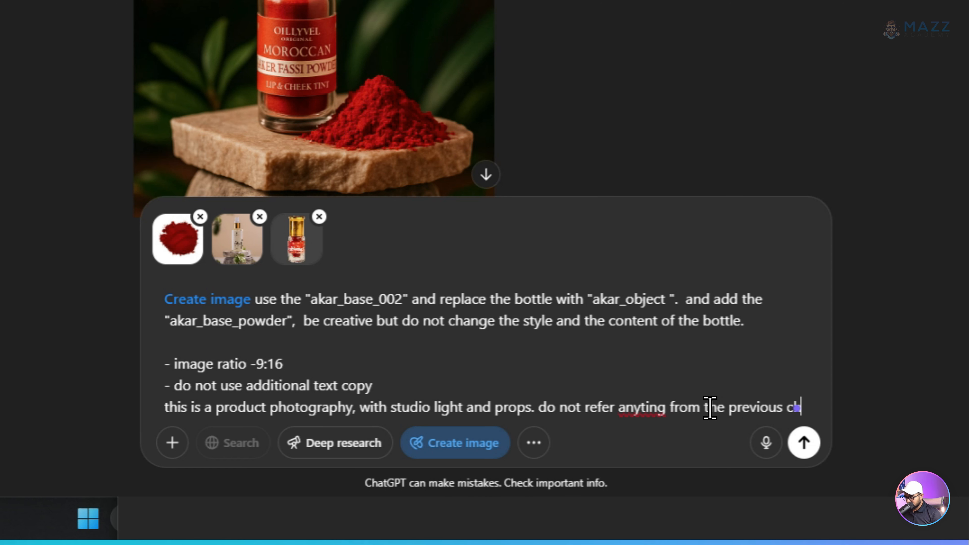
text(hat or generations)
double_click(645, 386)
text(anything)
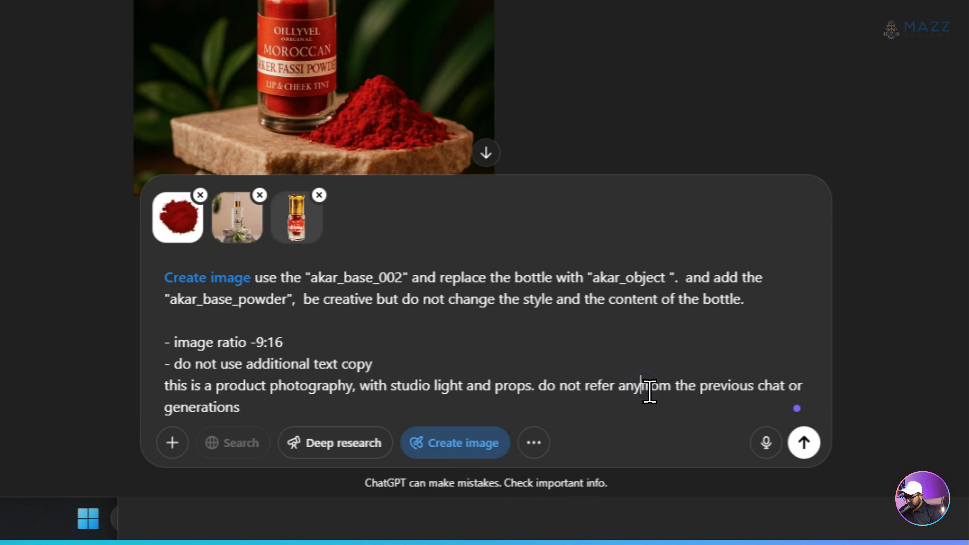
Finish the prompt with ", use only attached images." and submit it.
click(373, 424)
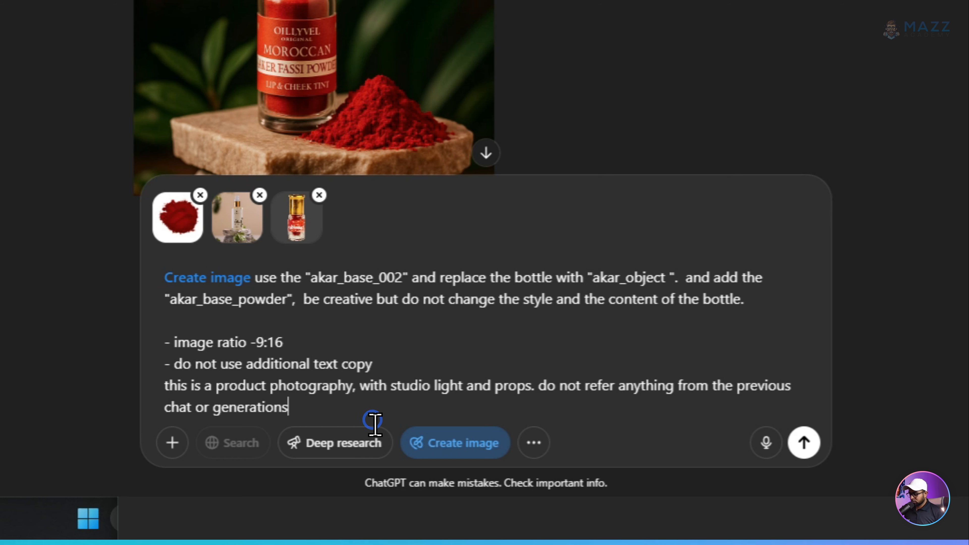
text(, use only attached images)
key(BackSpace)
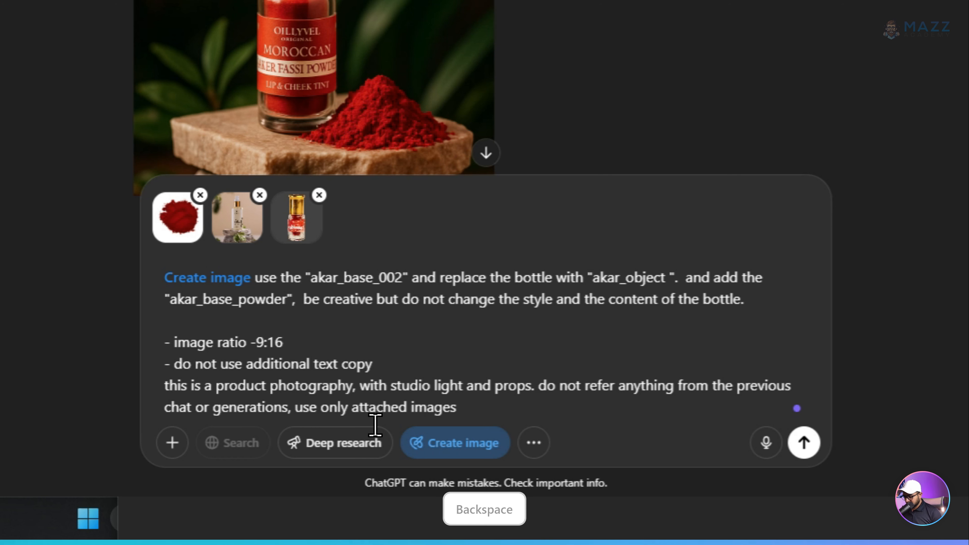
text(.)
key(Return)
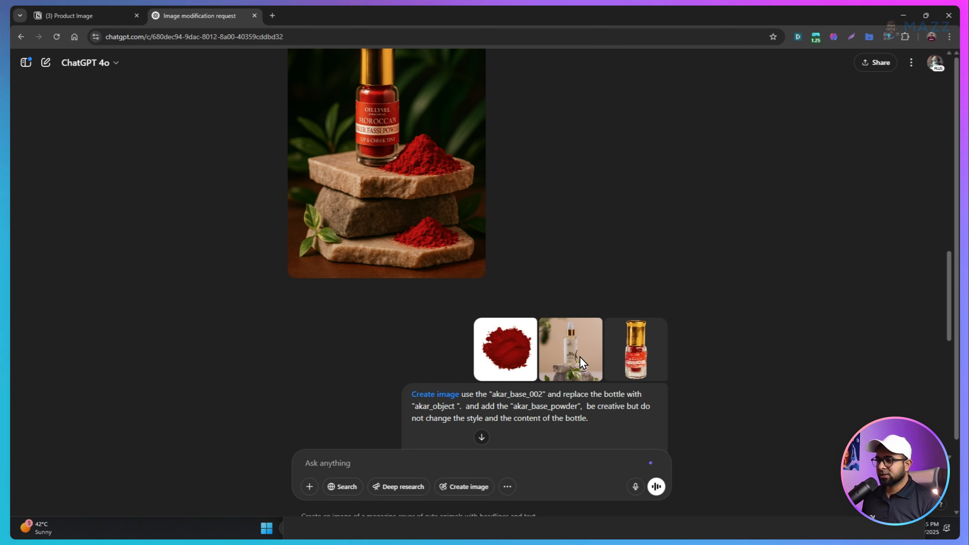
Compare the new image with the attached references, viewing it enlarged and closing it again.
scroll(580, 356, down, 3)
scroll(500, 324, down, 6)
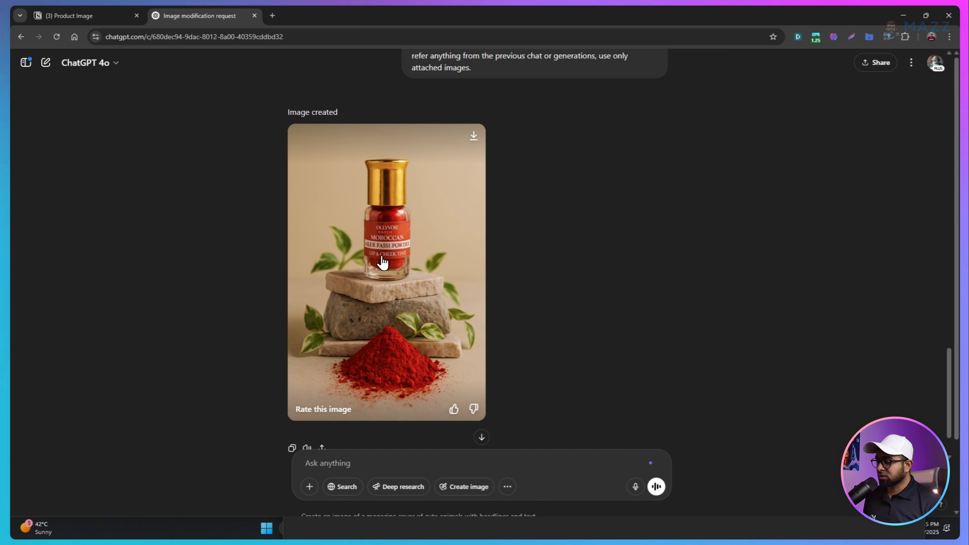
click(382, 234)
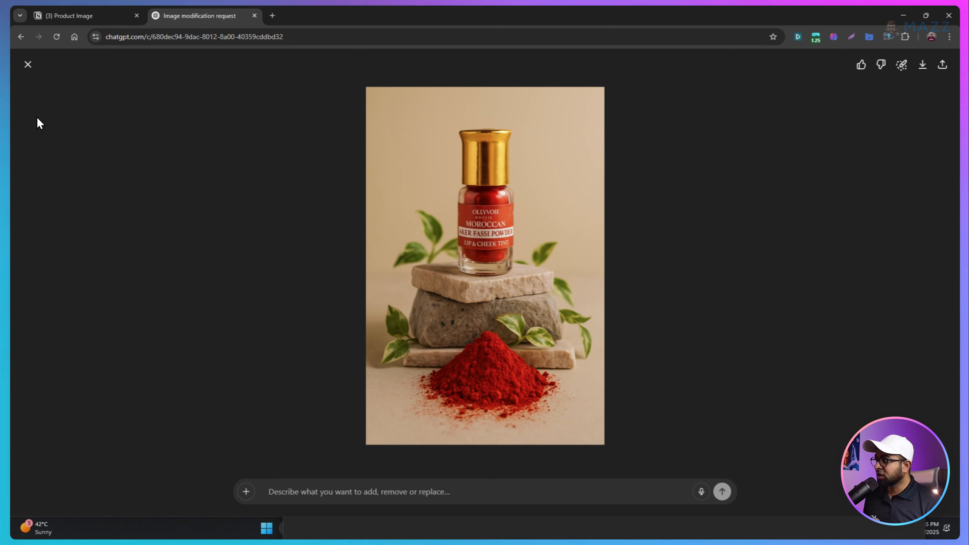
click(28, 64)
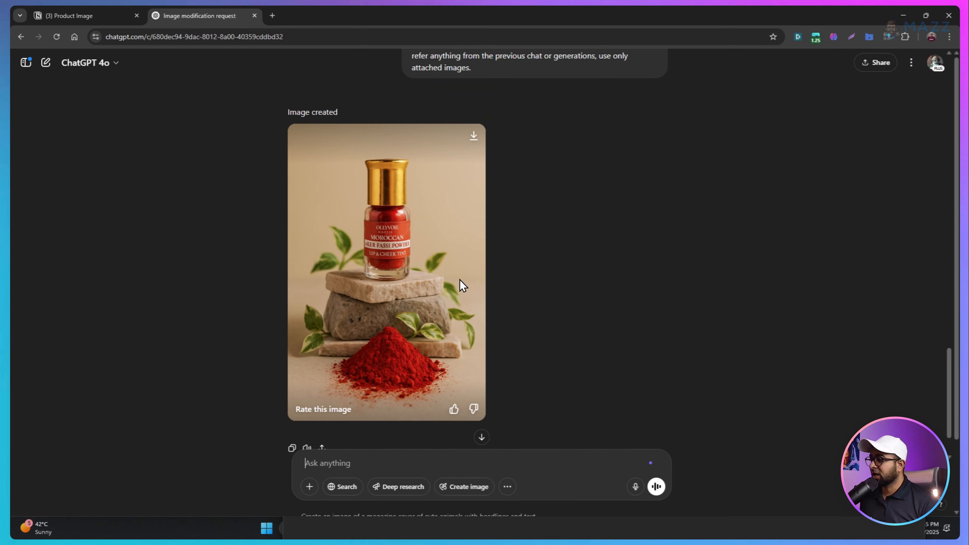
Copy the latest akar_base_002 prompt text into a new Create image message.
scroll(460, 279, up, 6)
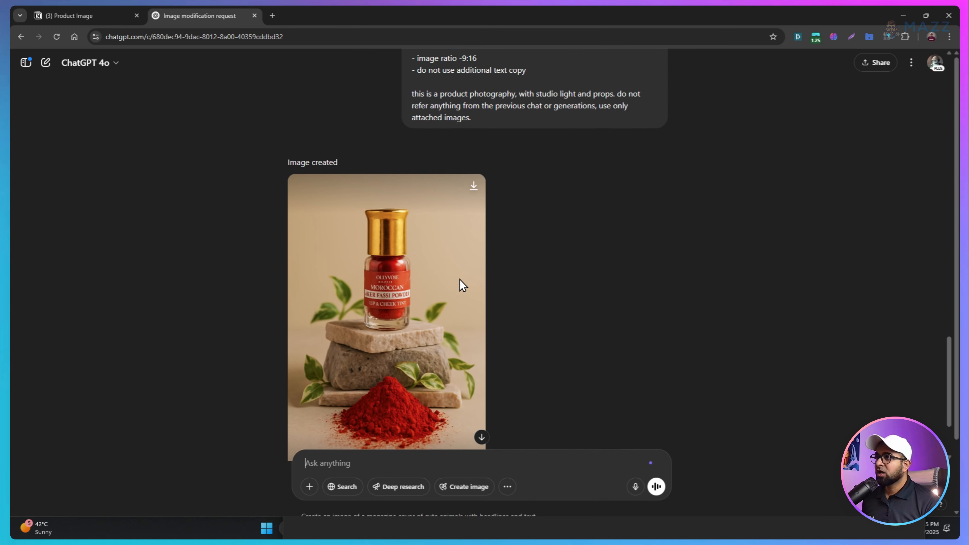
drag(461, 196, 483, 316)
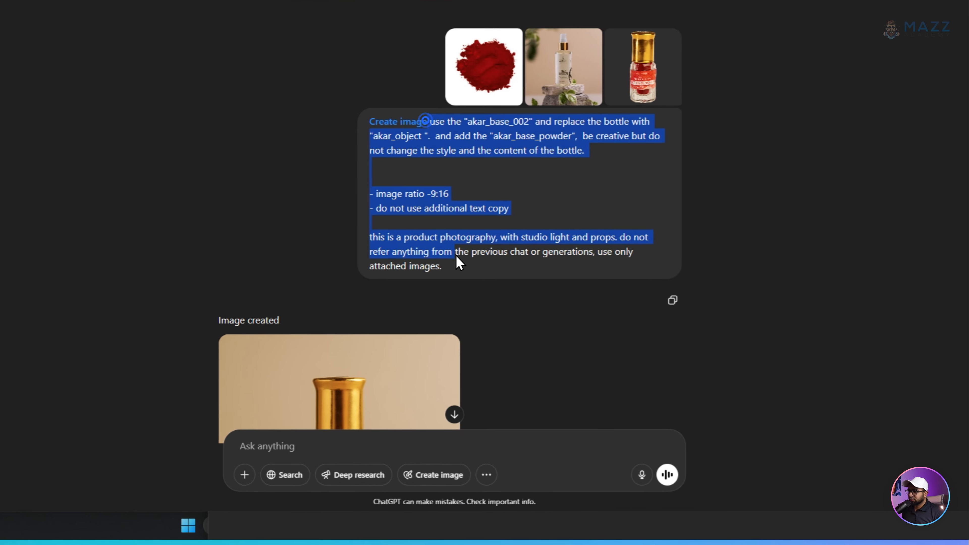
key(ctrl+c)
click(478, 322)
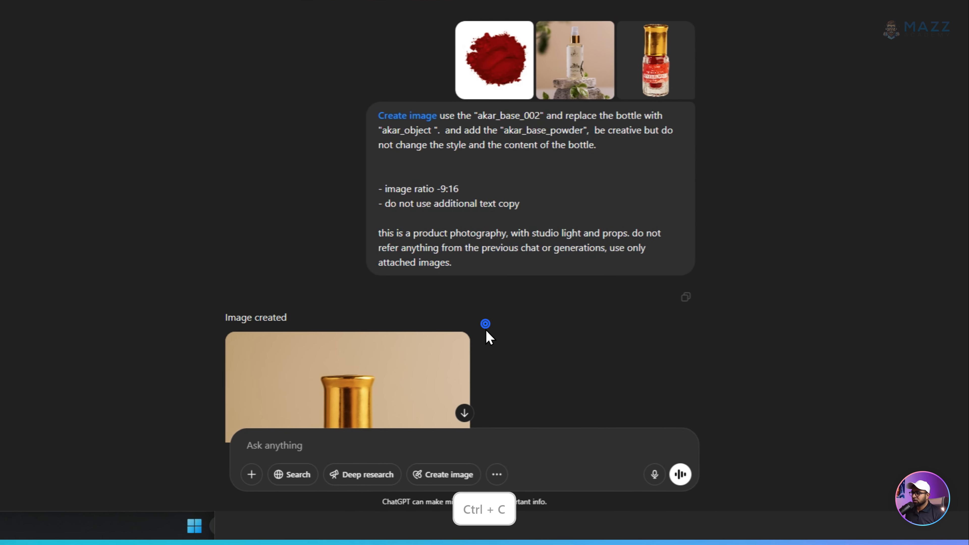
click(435, 474)
key(ctrl+v)
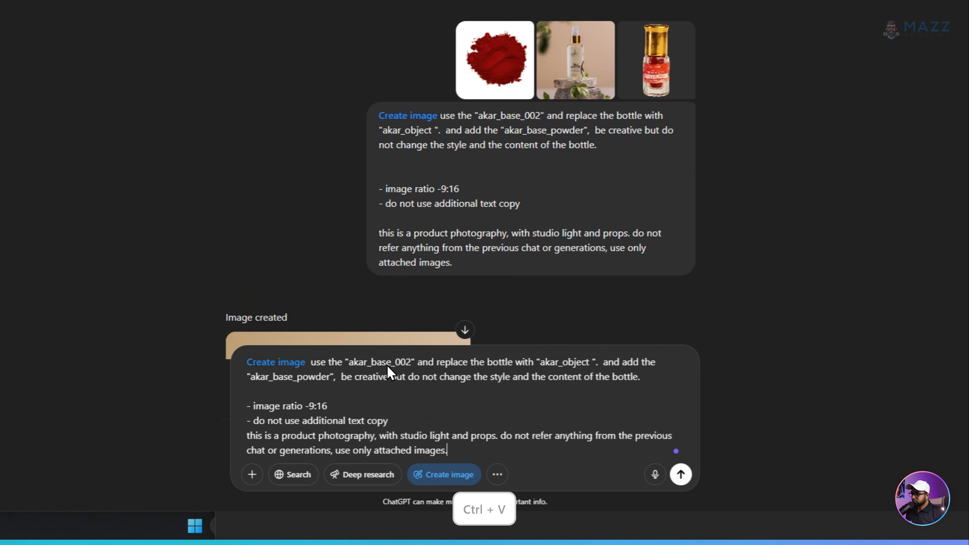
Attach akar_object.png, akar_base_004.jpg and akar_base_powder.jpg from the Akar folder to the message.
click(252, 474)
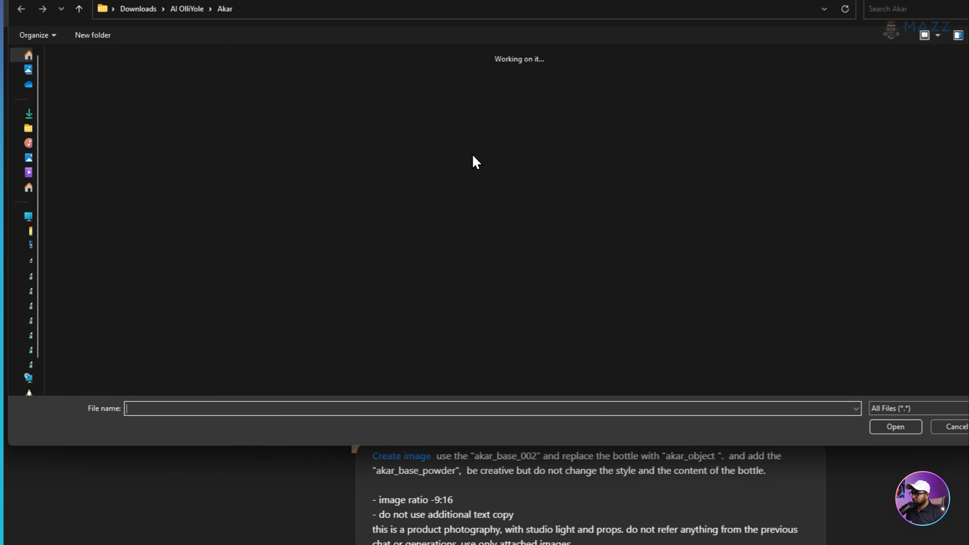
click(485, 99)
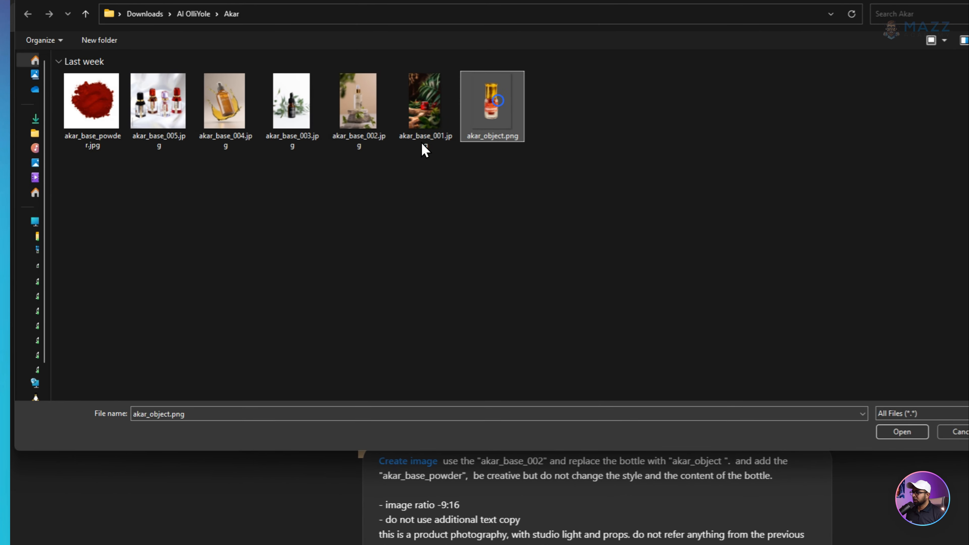
ctrl+click(226, 130)
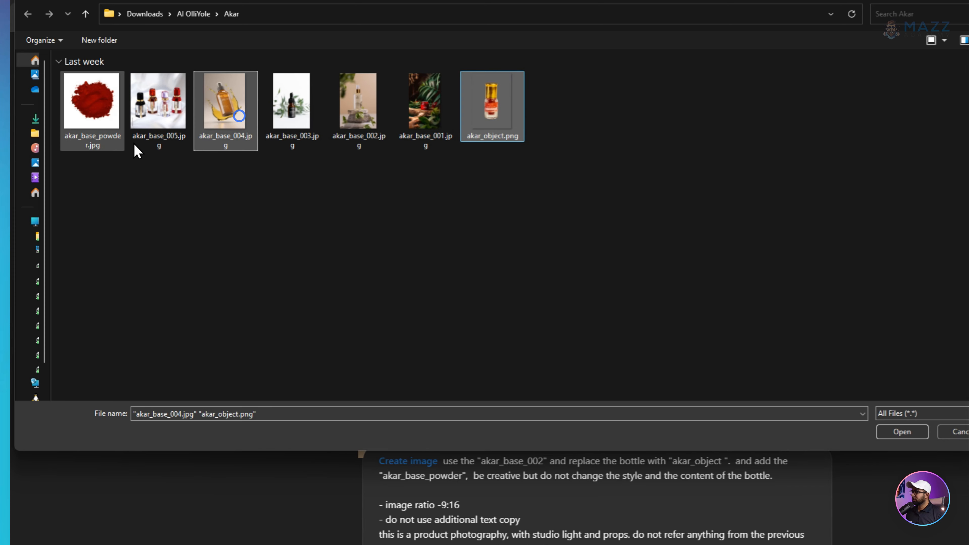
ctrl+click(90, 114)
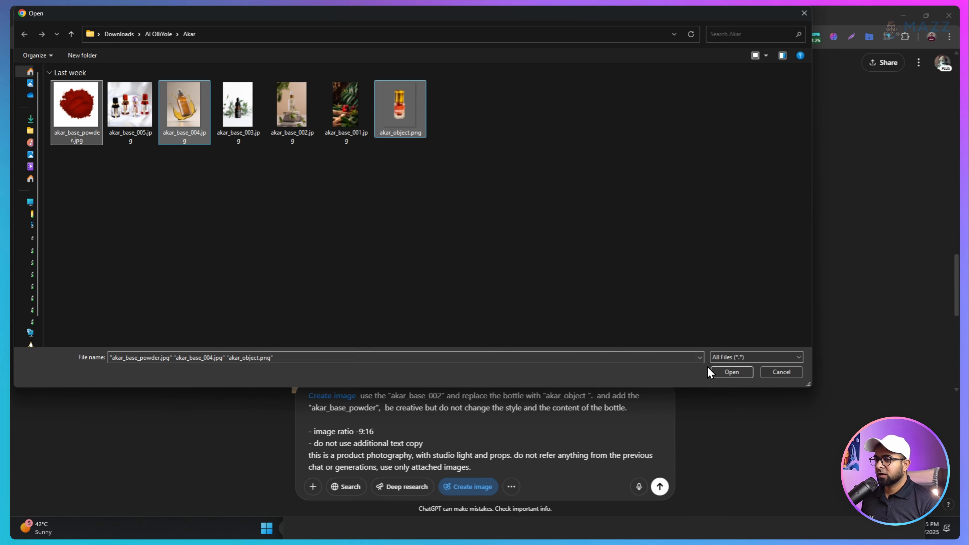
click(731, 372)
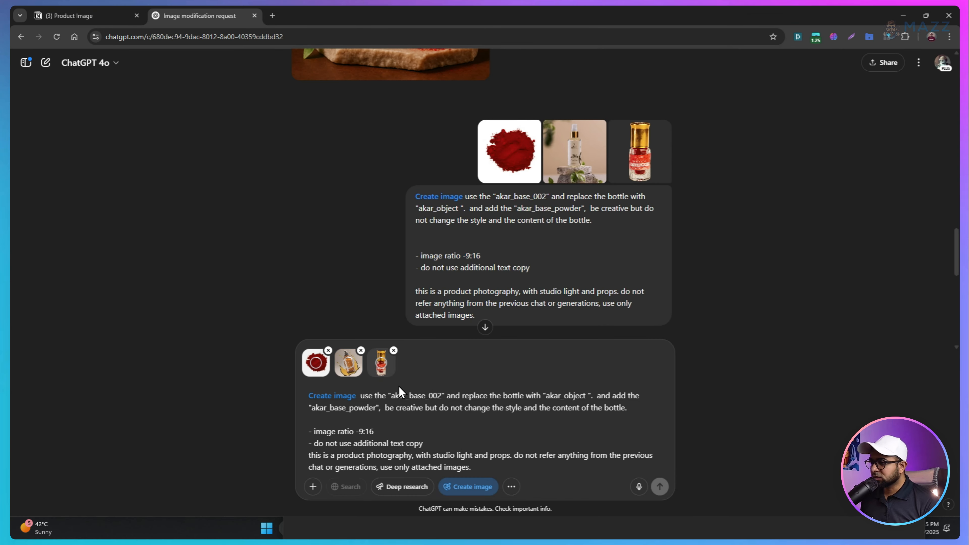
Check the reference image's file name in the Akar folder, change the prompt's base image to "akar_base_004" and submit it.
click(311, 487)
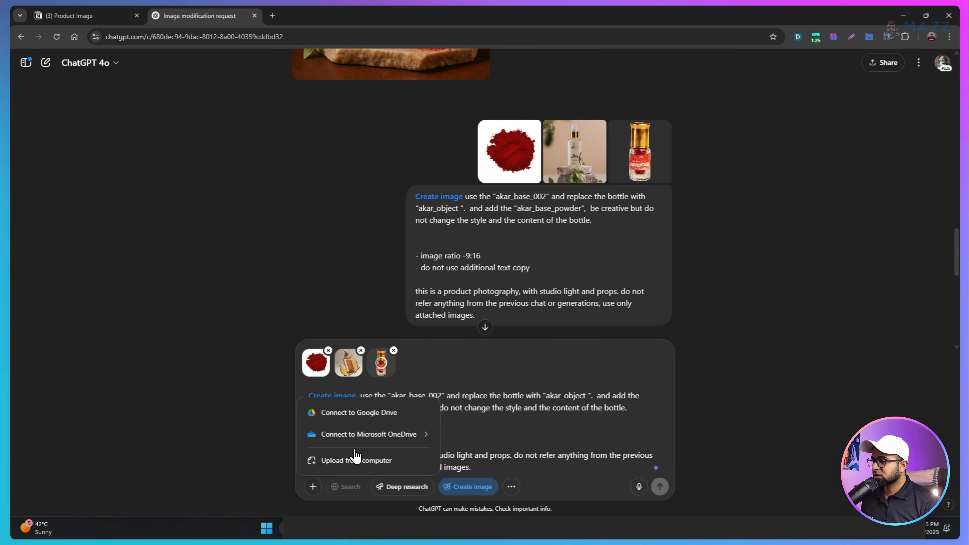
click(351, 459)
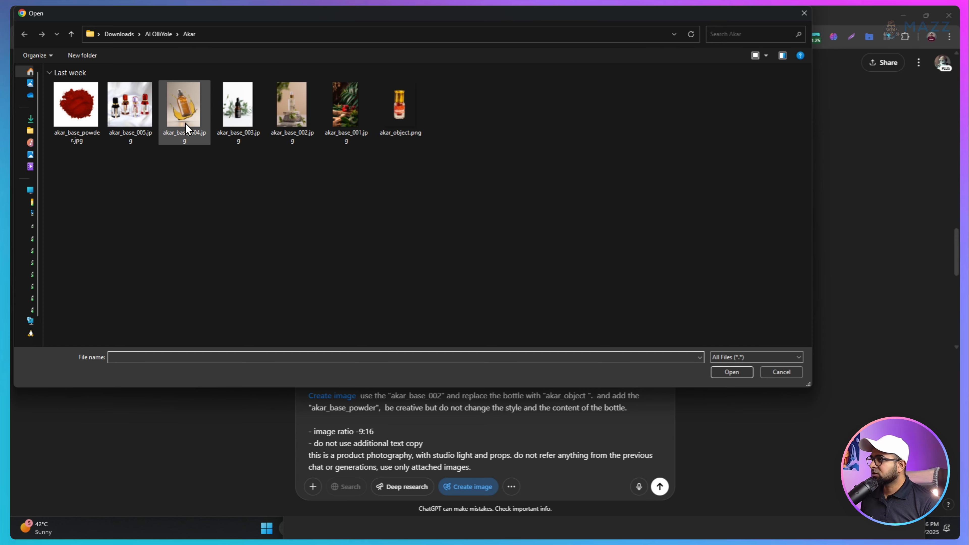
click(775, 375)
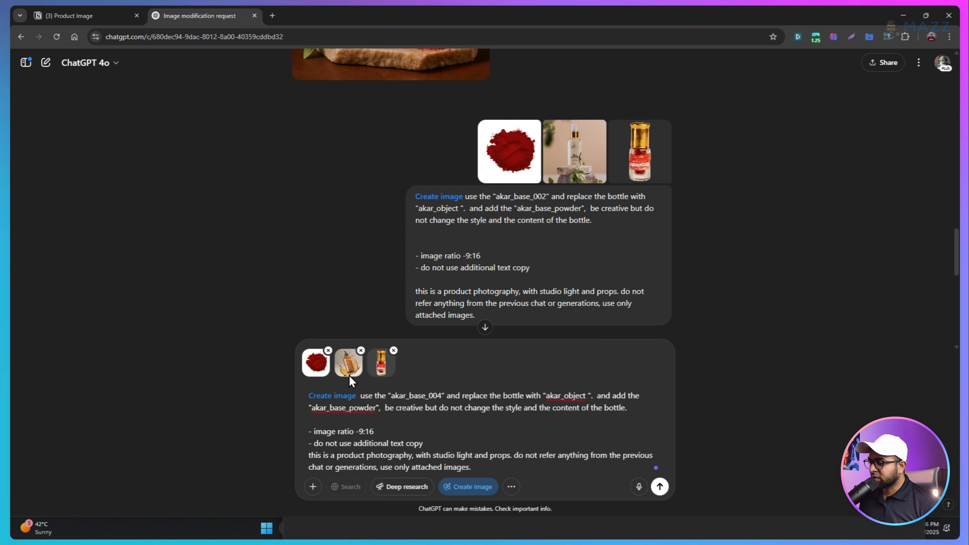
click(660, 486)
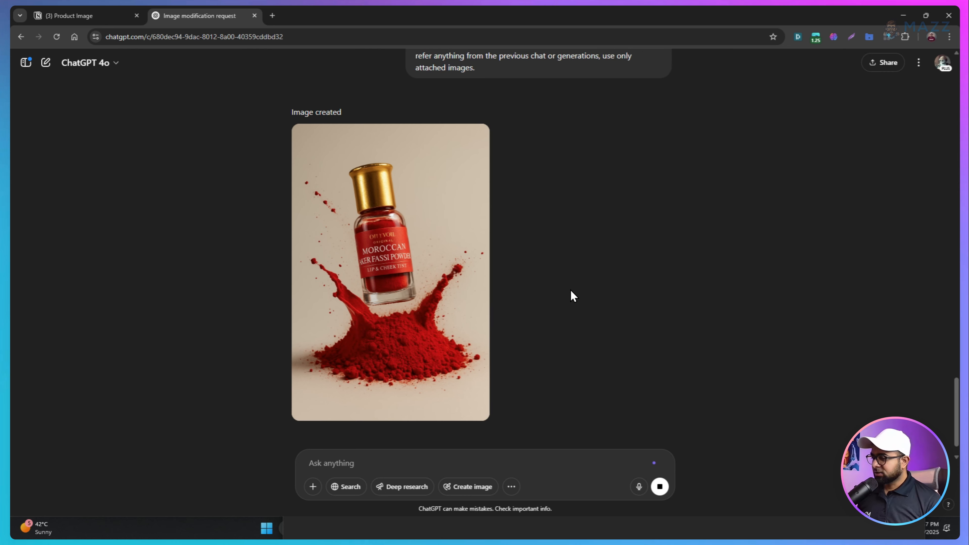
Compare the image generated from akar_base_004 with its reference attachments.
scroll(570, 289, up, 8)
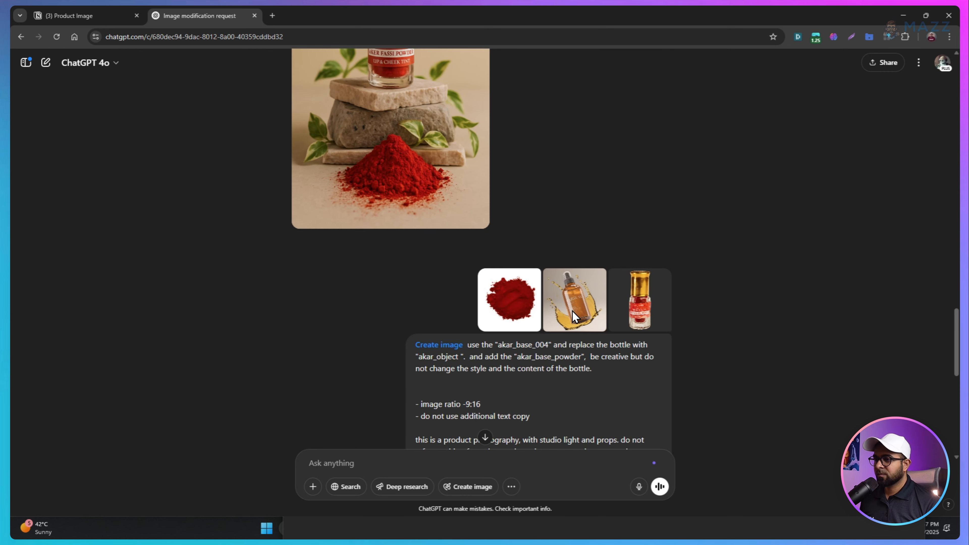
scroll(570, 297, down, 10)
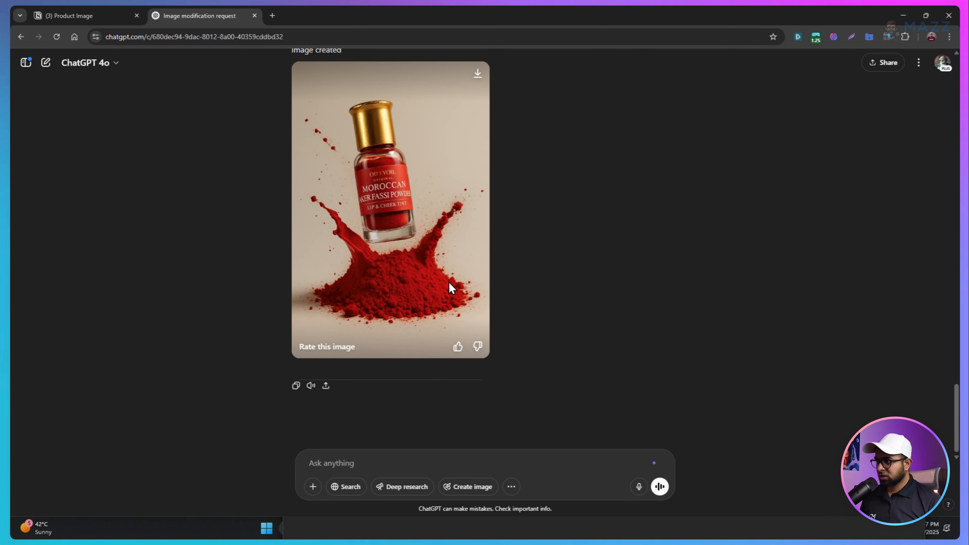
scroll(449, 282, up, 1)
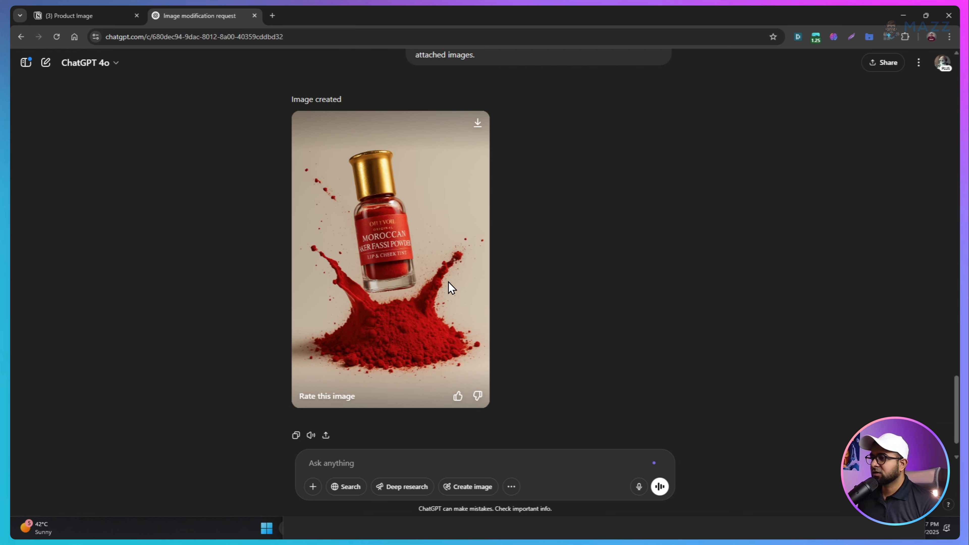